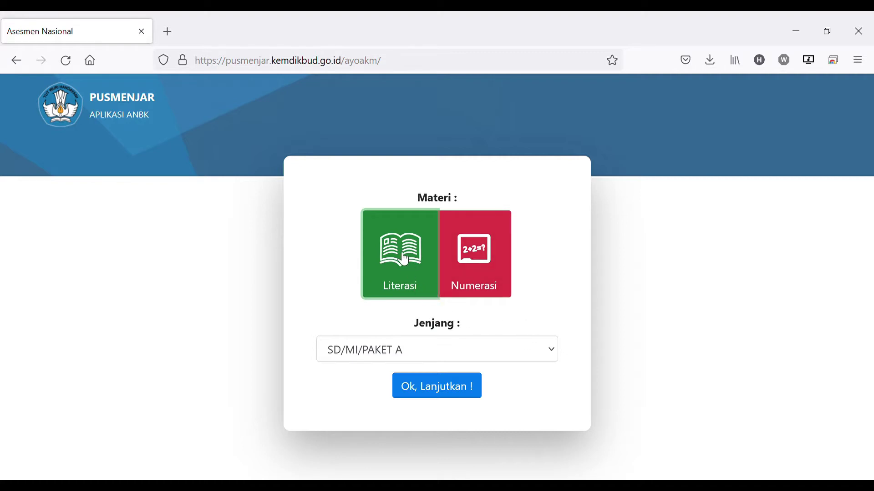
Switch Jenjang to SMP/MTs/PAKET B and confirm with Ok, Lanjutkan
{"action": "left_click", "coordinate": [485, 349]}
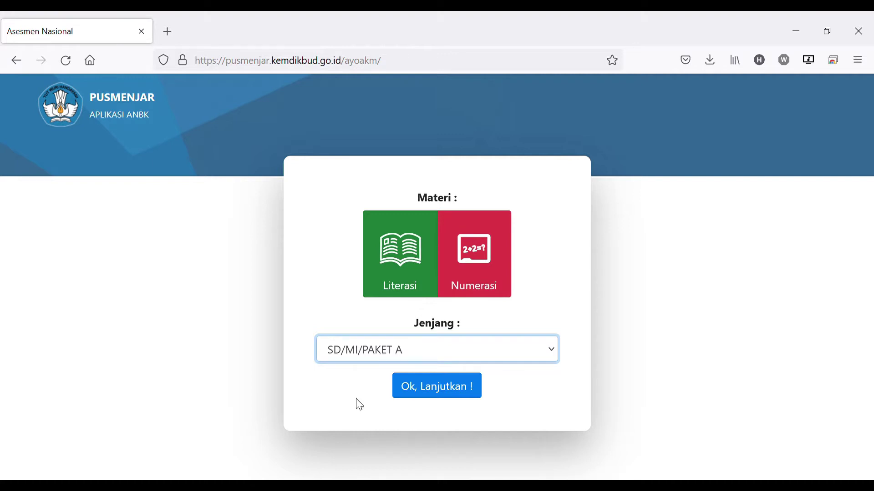
{"action": "key", "text": "Down"}
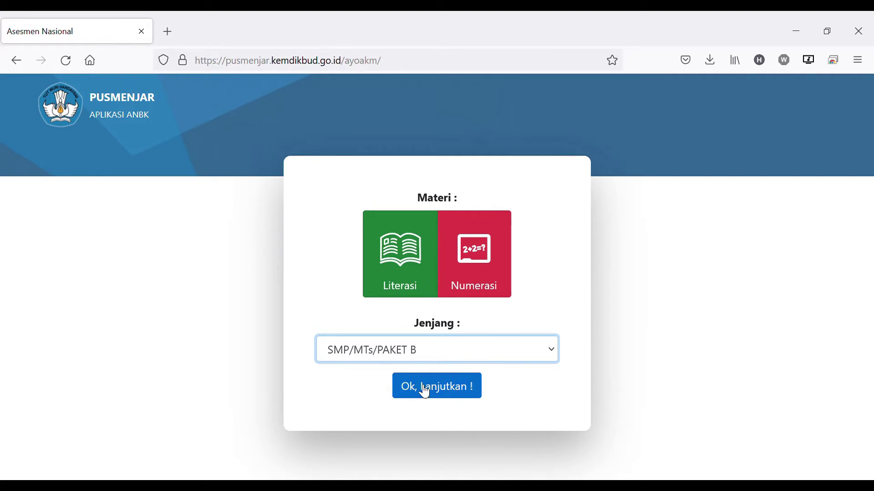
{"action": "left_click", "coordinate": [425, 391]}
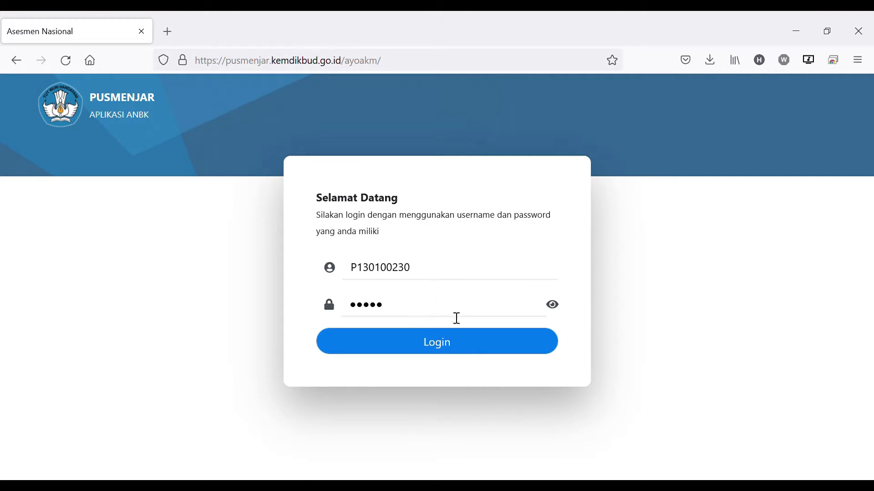
Log in with the prefilled participant username and password
{"action": "left_click", "coordinate": [446, 350]}
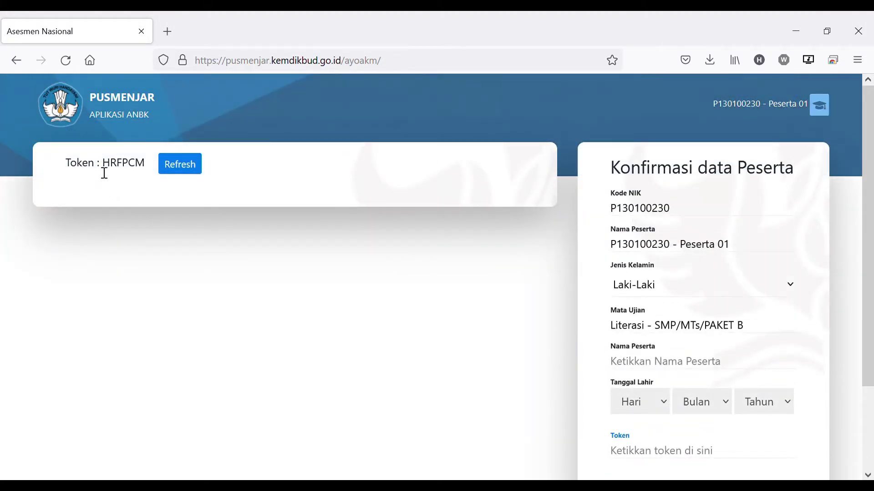
Review the displayed token, Kode NIK, gender and test subject on the confirmation form
{"action": "left_click_drag", "start_coordinate": [68, 166], "coordinate": [150, 173]}
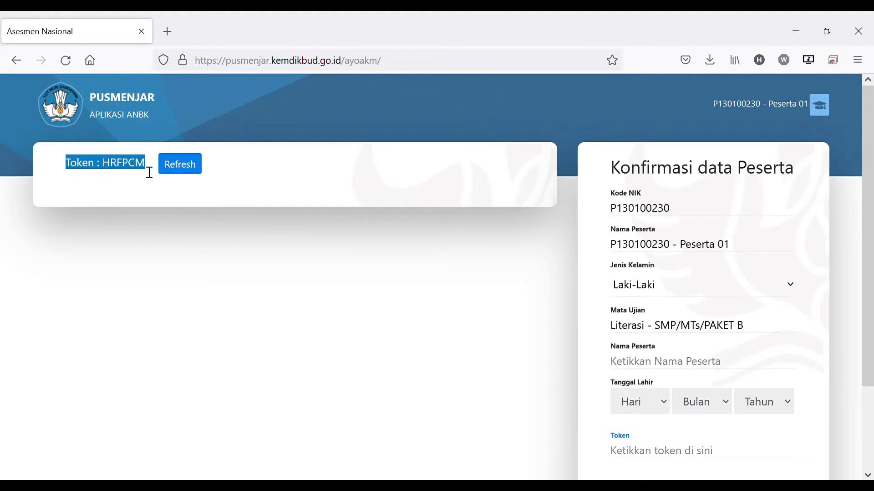
{"action": "double_click", "coordinate": [131, 168]}
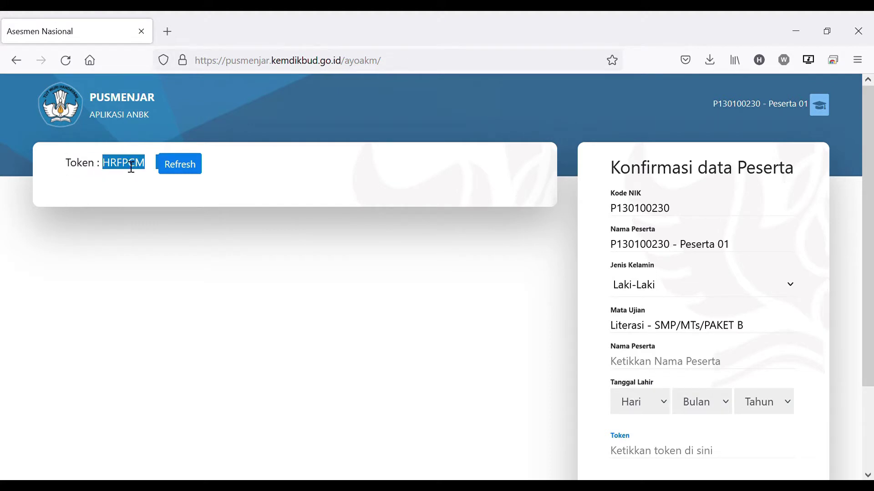
{"action": "left_click", "coordinate": [332, 166]}
{"action": "scroll", "coordinate": [706, 255], "scroll_direction": "down", "scroll_amount": 3}
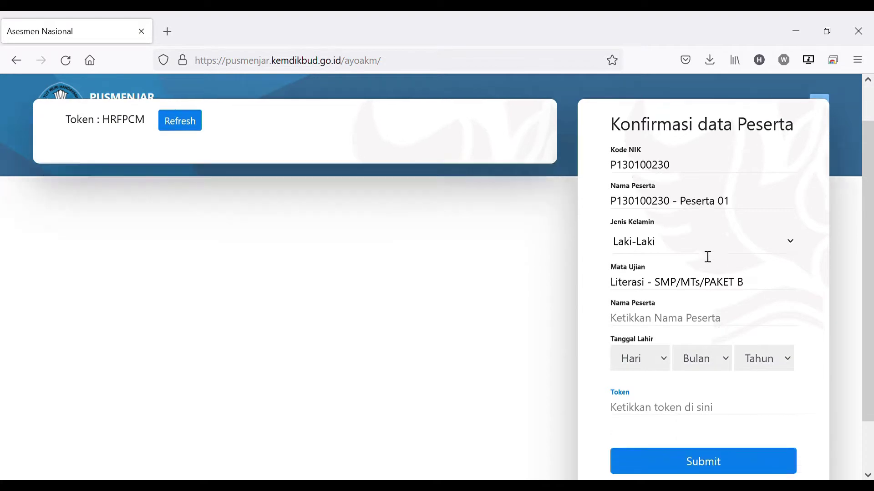
{"action": "left_click", "coordinate": [653, 359]}
{"action": "scroll", "coordinate": [632, 317], "scroll_direction": "up", "scroll_amount": 3}
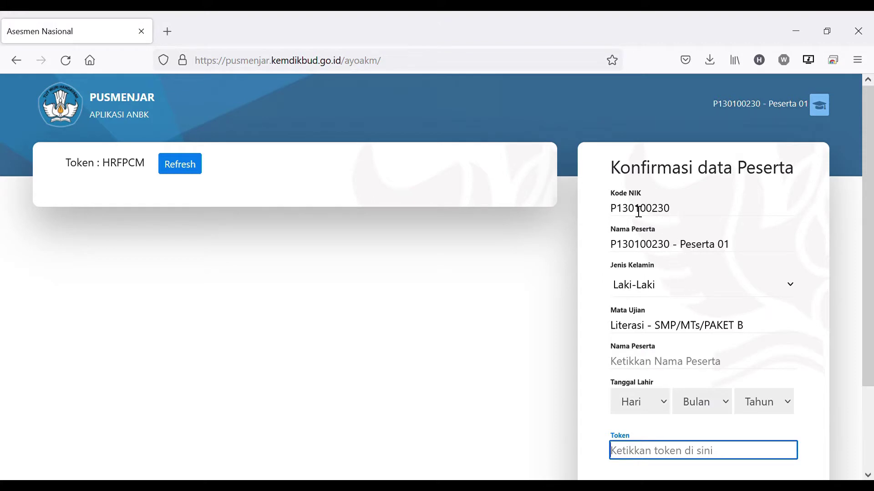
{"action": "left_click_drag", "start_coordinate": [621, 213], "coordinate": [690, 209]}
{"action": "left_click", "coordinate": [691, 209]}
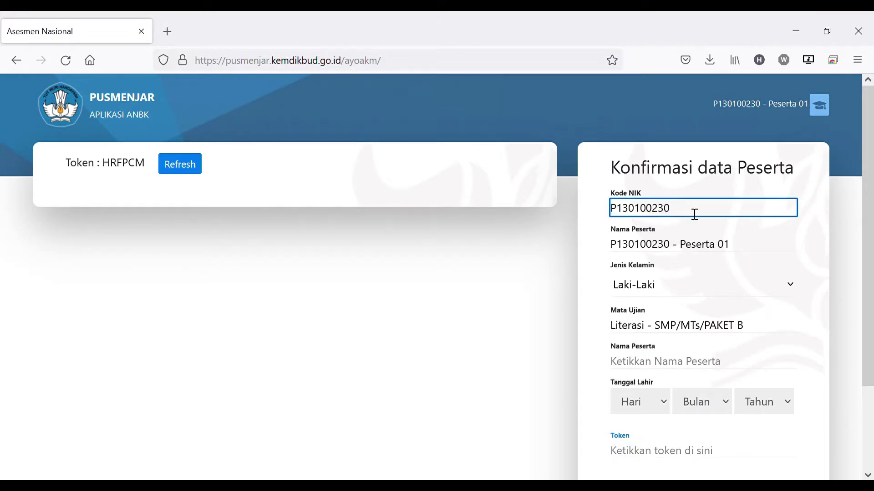
{"action": "left_click", "coordinate": [717, 288]}
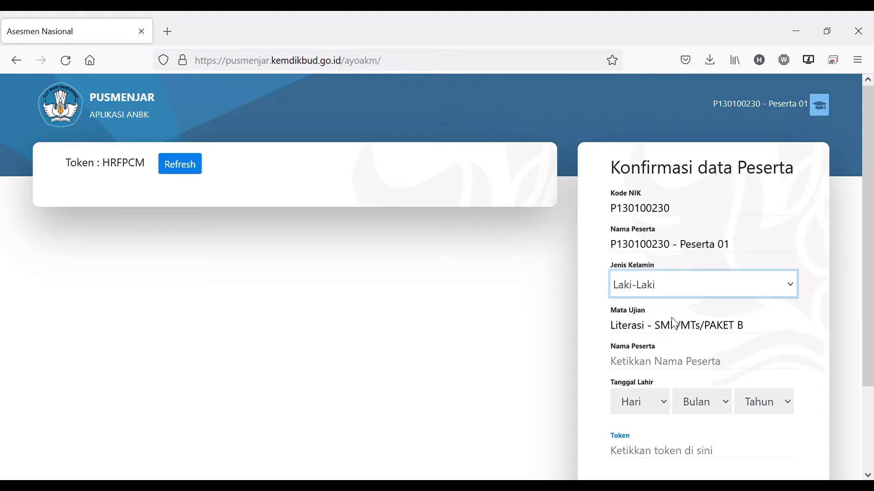
{"action": "left_click", "coordinate": [676, 333]}
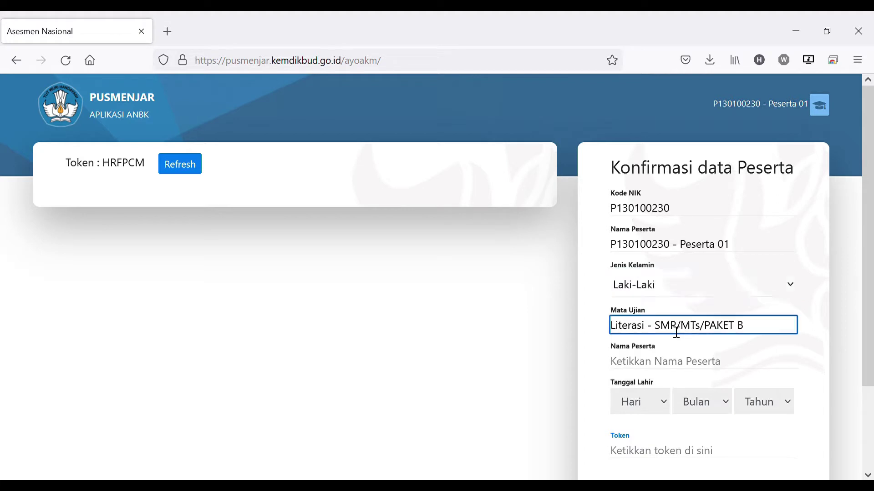
{"action": "scroll", "coordinate": [689, 327], "scroll_direction": "down", "scroll_amount": 2}
{"action": "left_click", "coordinate": [686, 294]}
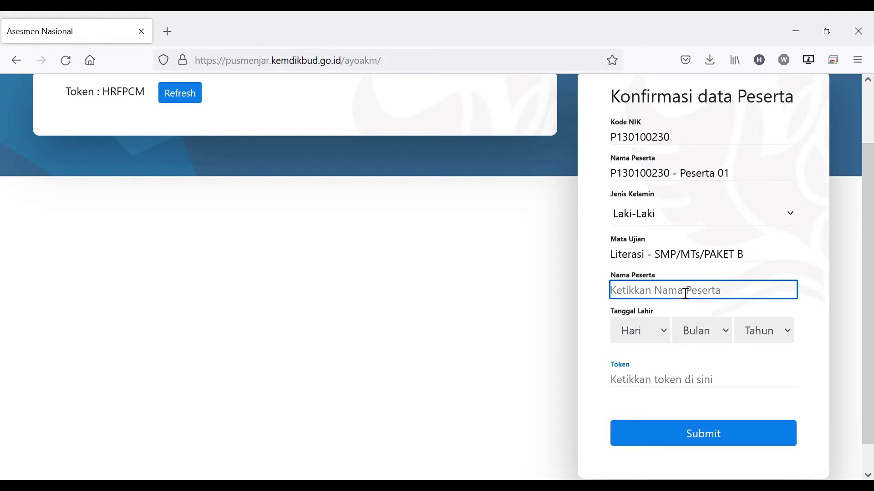
{"action": "type", "text": "WAHYU"}
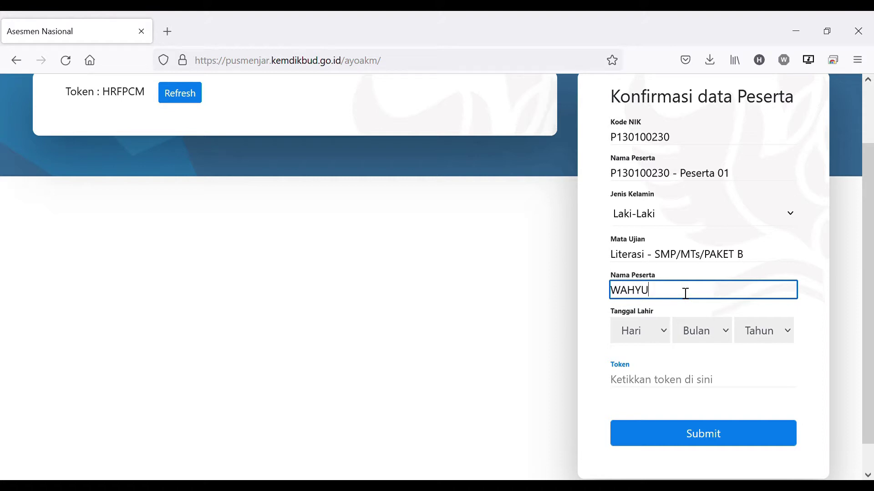
{"action": "left_click", "coordinate": [655, 335]}
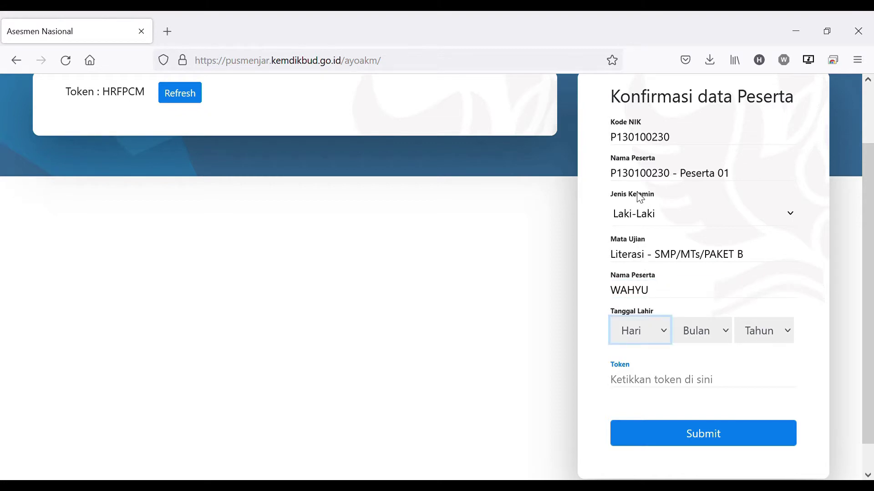
{"action": "key", "text": "Tab"}
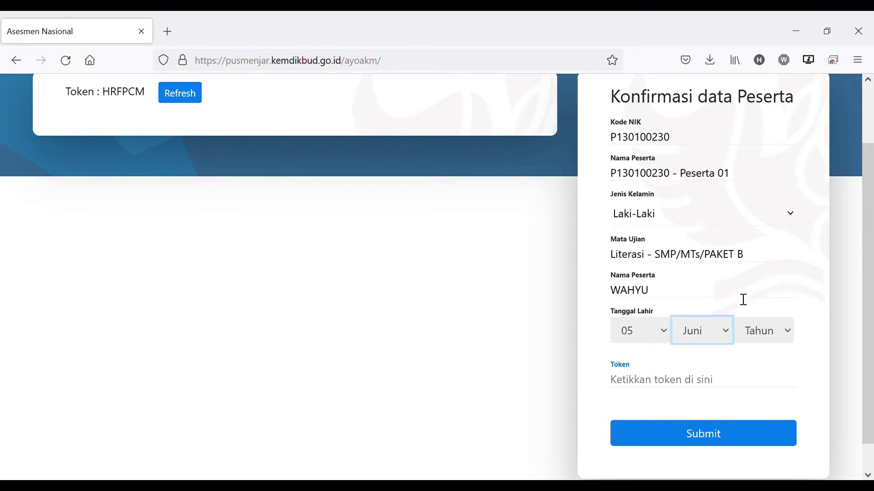
{"action": "key", "text": "Tab"}
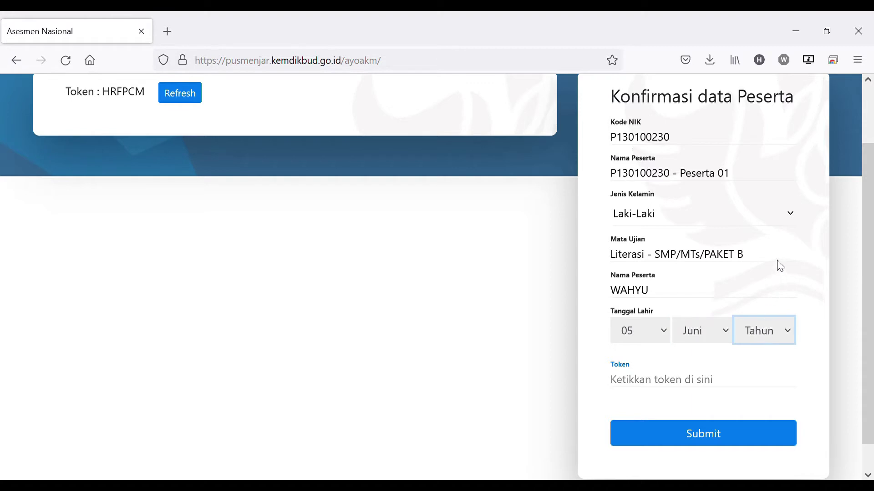
Copy the displayed session token and paste it into the Token field
{"action": "left_click", "coordinate": [667, 384]}
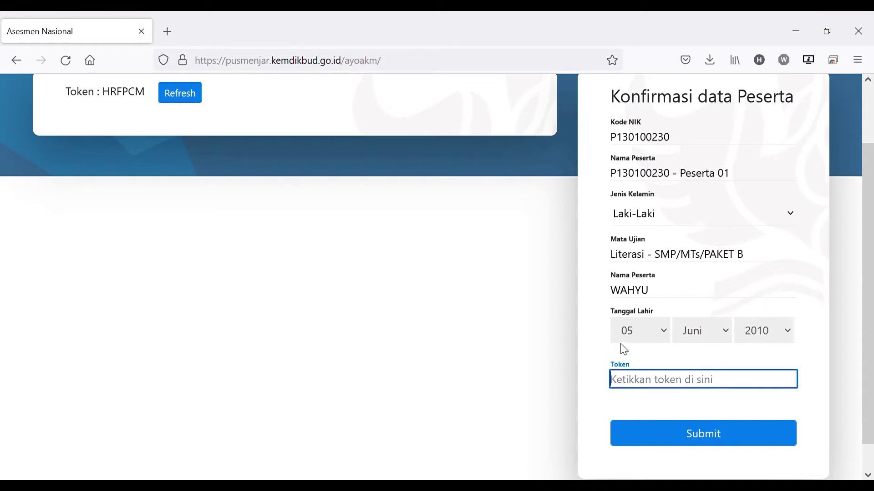
{"action": "double_click", "coordinate": [126, 93]}
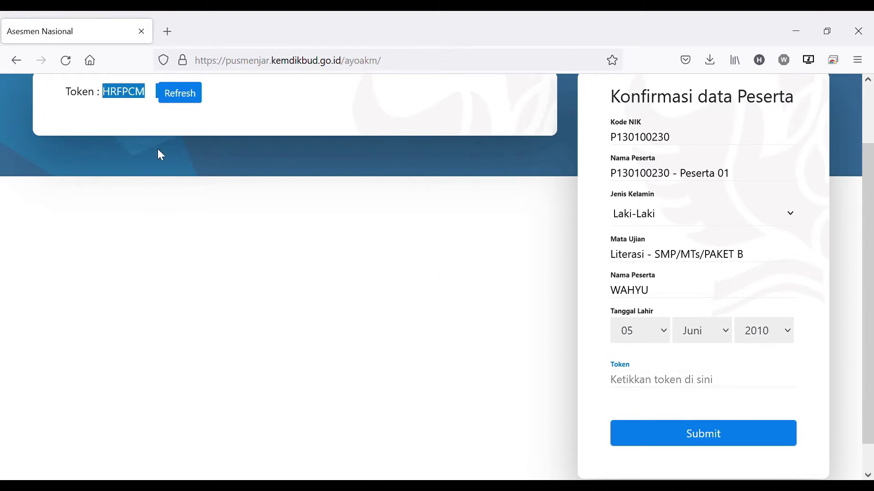
{"action": "scroll", "coordinate": [159, 155], "scroll_direction": "up", "scroll_amount": 2}
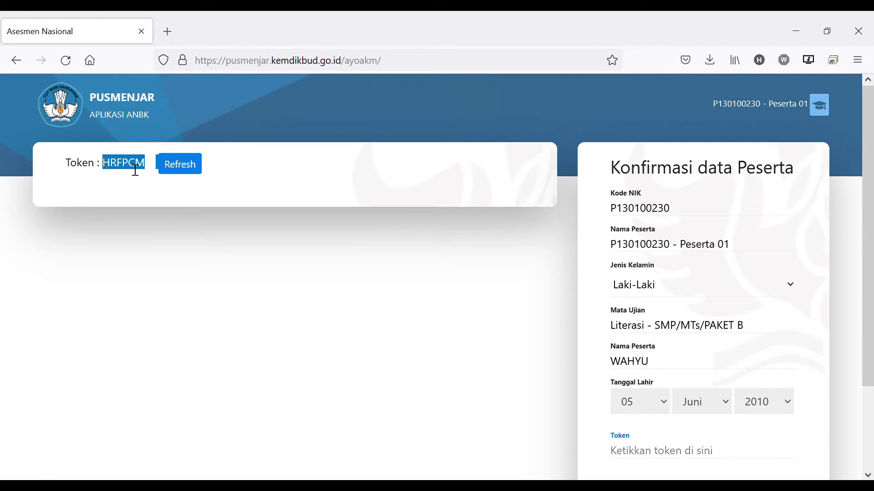
{"action": "double_click", "coordinate": [132, 167]}
{"action": "key", "text": "ctrl+c"}
{"action": "scroll", "coordinate": [675, 328], "scroll_direction": "down", "scroll_amount": 2}
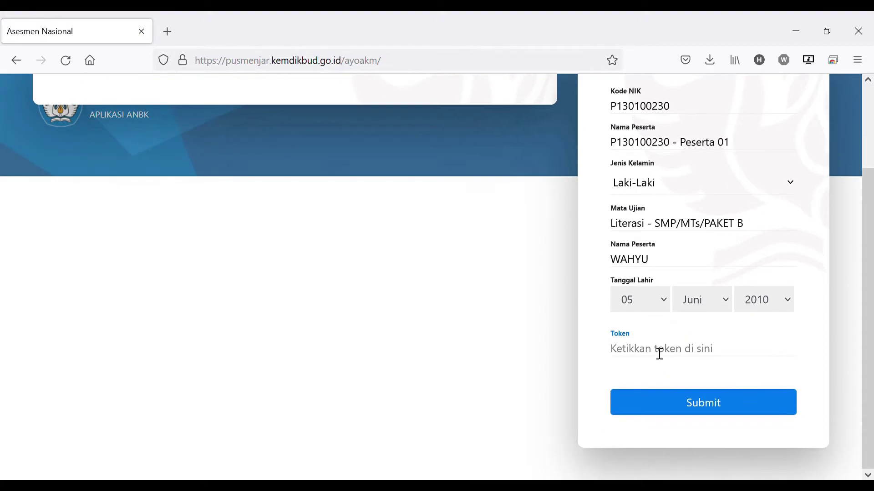
{"action": "left_click", "coordinate": [660, 354]}
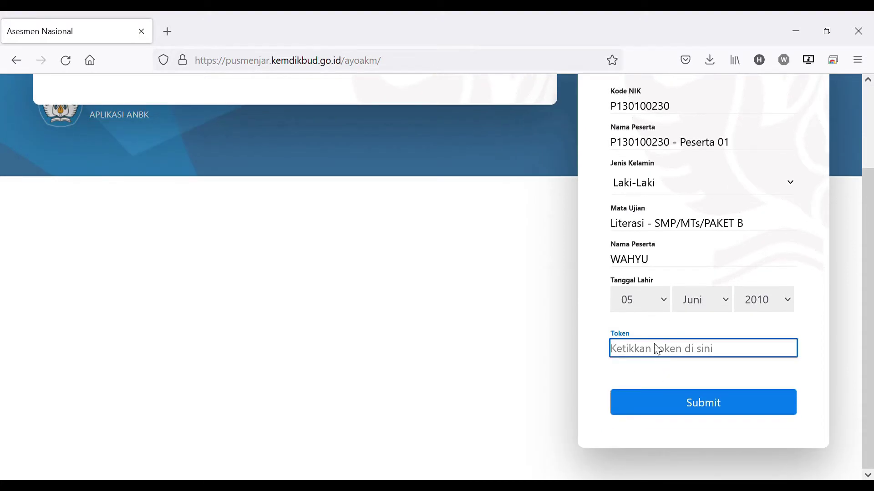
{"action": "key", "text": "ctrl+v"}
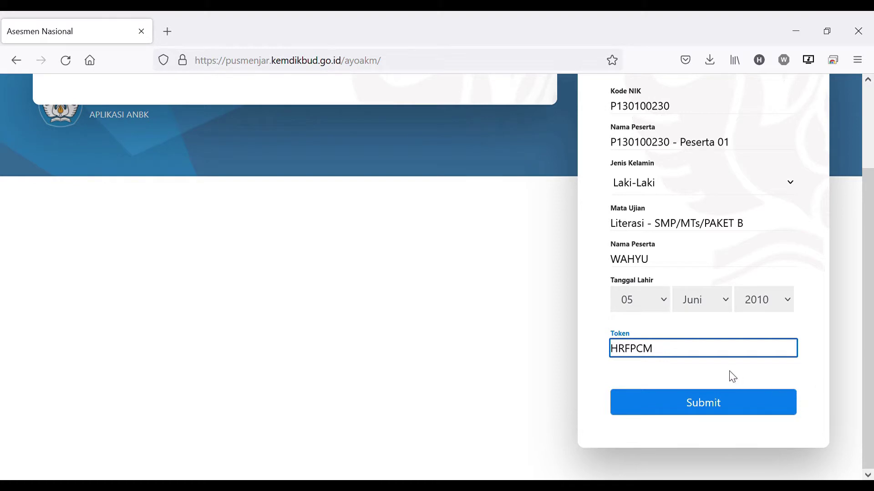
Submit the participant details to reach the Literasi, 60 Menit test confirmation
{"action": "left_click", "coordinate": [699, 409]}
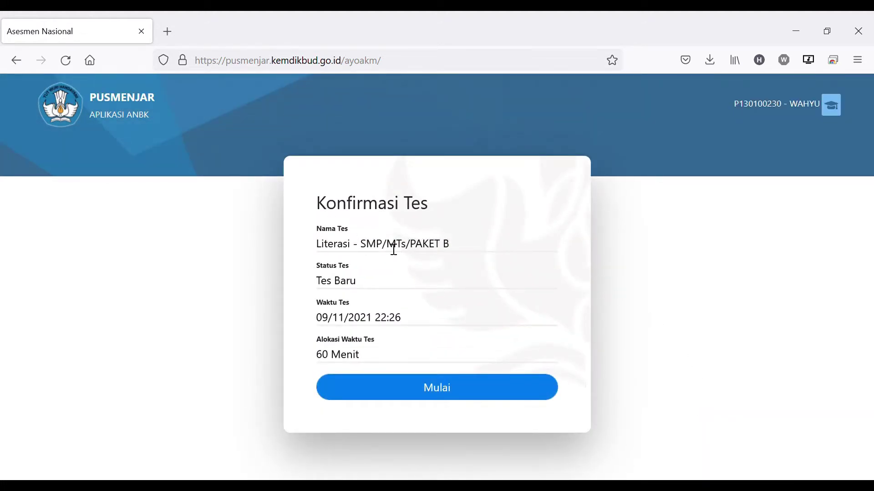
{"action": "left_click_drag", "start_coordinate": [318, 205], "coordinate": [456, 219]}
{"action": "left_click", "coordinate": [456, 219]}
{"action": "left_click", "coordinate": [446, 391]}
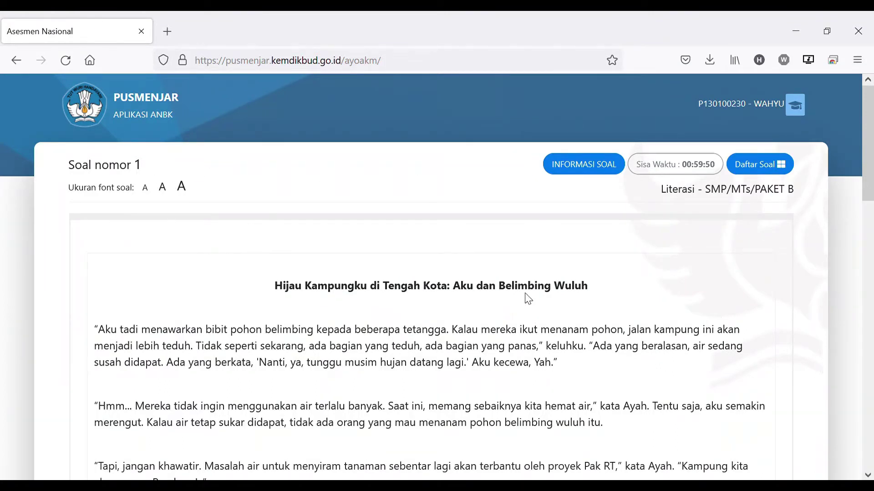
{"action": "scroll", "coordinate": [528, 299], "scroll_direction": "down", "scroll_amount": 15}
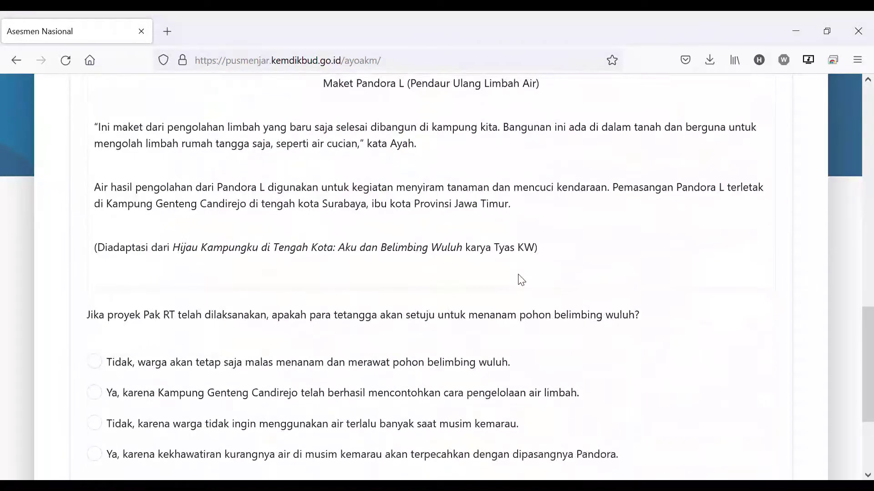
{"action": "scroll", "coordinate": [524, 280], "scroll_direction": "down", "scroll_amount": 3}
{"action": "scroll", "coordinate": [521, 278], "scroll_direction": "up", "scroll_amount": 18}
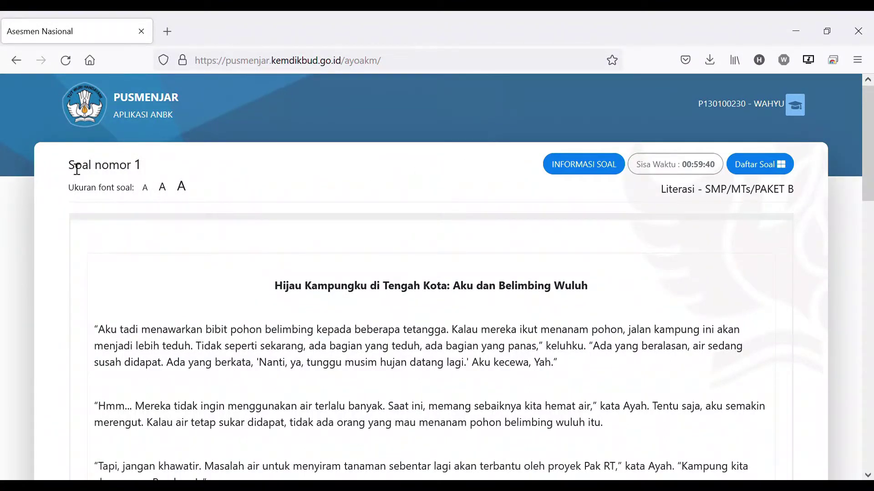
{"action": "left_click_drag", "start_coordinate": [69, 168], "coordinate": [150, 166]}
{"action": "left_click", "coordinate": [154, 168]}
{"action": "left_click_drag", "start_coordinate": [69, 191], "coordinate": [140, 195]}
{"action": "left_click", "coordinate": [140, 200]}
{"action": "left_click", "coordinate": [146, 188]}
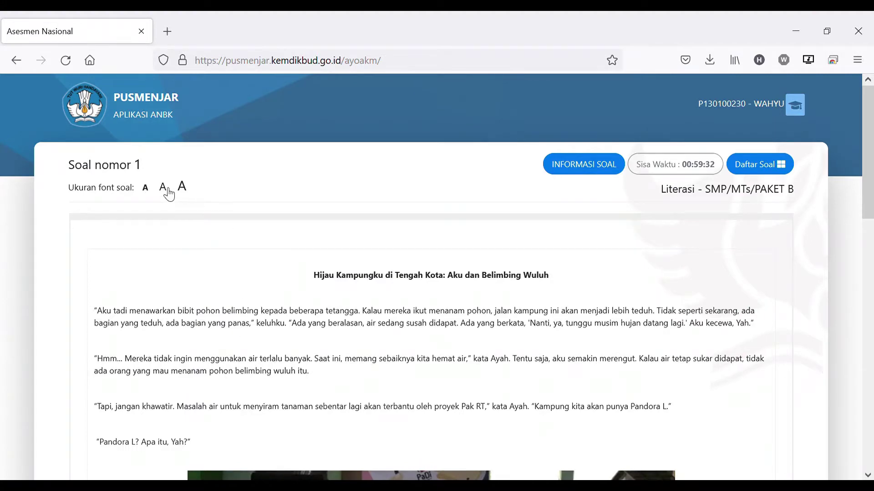
{"action": "left_click", "coordinate": [163, 189]}
{"action": "left_click", "coordinate": [182, 187]}
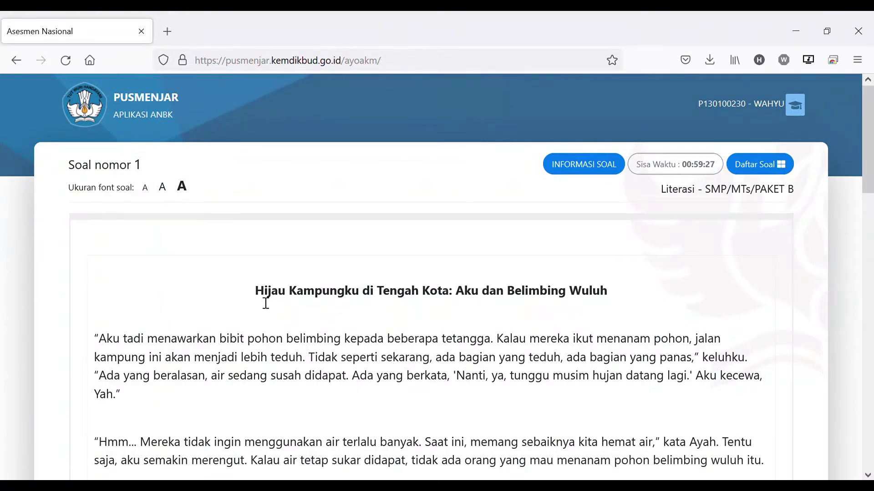
{"action": "left_click_drag", "start_coordinate": [256, 291], "coordinate": [528, 419]}
{"action": "left_click", "coordinate": [547, 415]}
{"action": "left_click", "coordinate": [581, 168]}
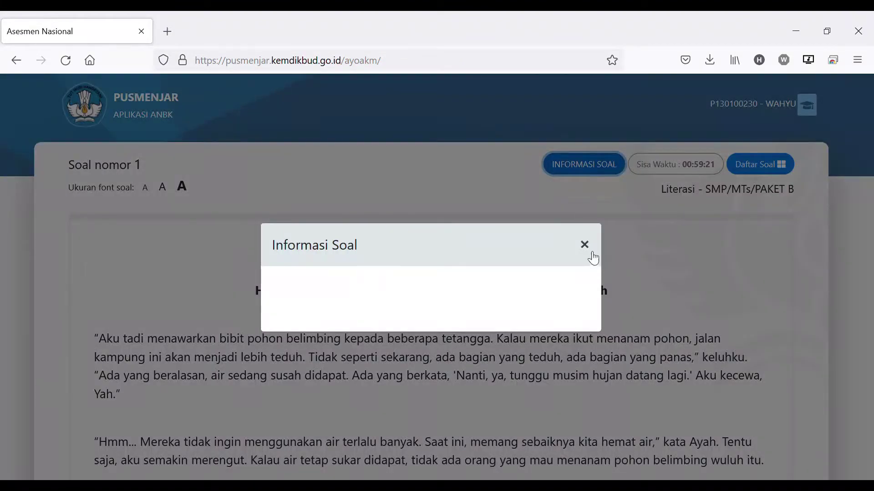
{"action": "left_click", "coordinate": [610, 288]}
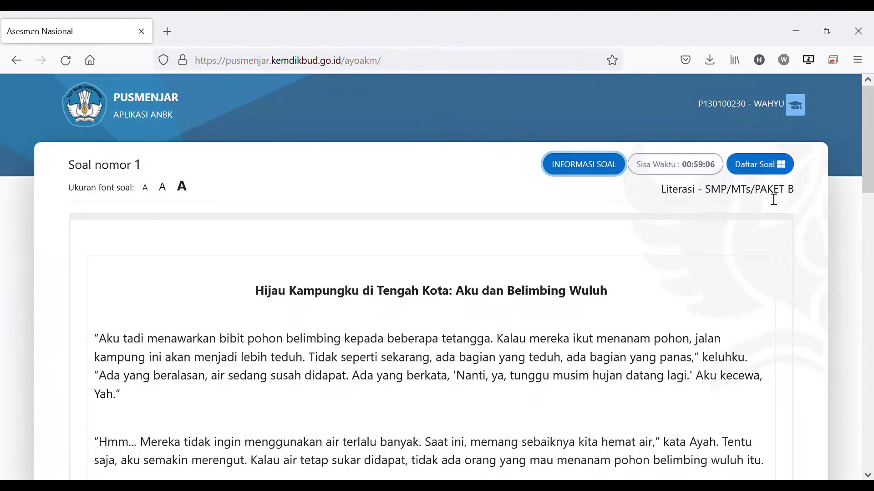
{"action": "left_click", "coordinate": [781, 167]}
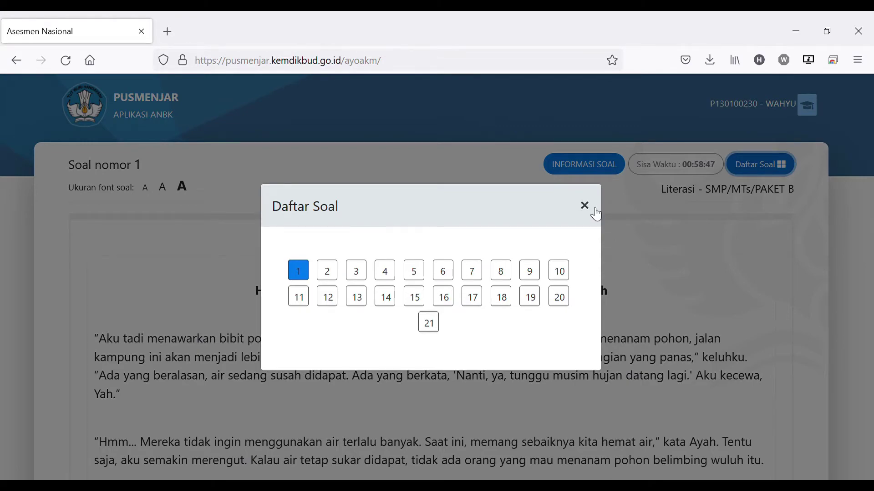
{"action": "left_click", "coordinate": [586, 207]}
Answer question 1 with 'Tidak, karena warga tidak ingin menggunakan air…' and flag it Ragu-ragu
{"action": "scroll", "coordinate": [573, 310], "scroll_direction": "down", "scroll_amount": 10}
{"action": "scroll", "coordinate": [569, 302], "scroll_direction": "down", "scroll_amount": 10}
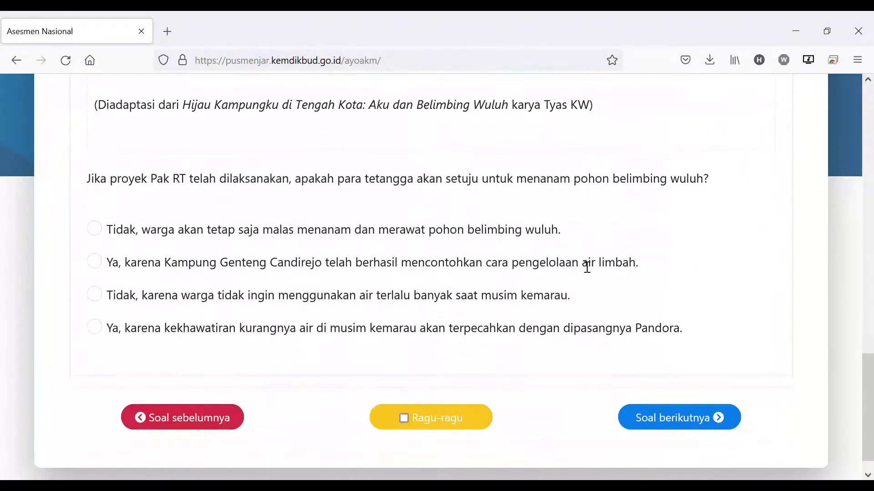
{"action": "scroll", "coordinate": [585, 263], "scroll_direction": "up", "scroll_amount": 12}
{"action": "scroll", "coordinate": [483, 268], "scroll_direction": "down", "scroll_amount": 10}
{"action": "left_click", "coordinate": [104, 230]}
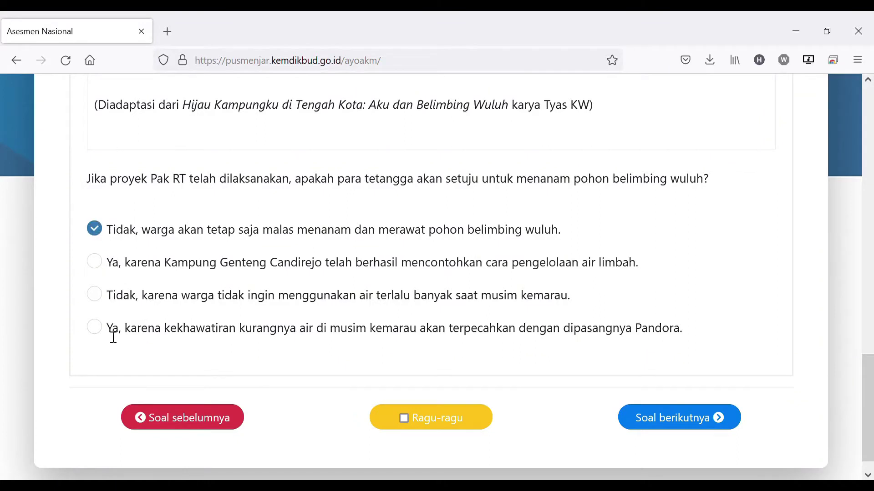
{"action": "left_click", "coordinate": [95, 301]}
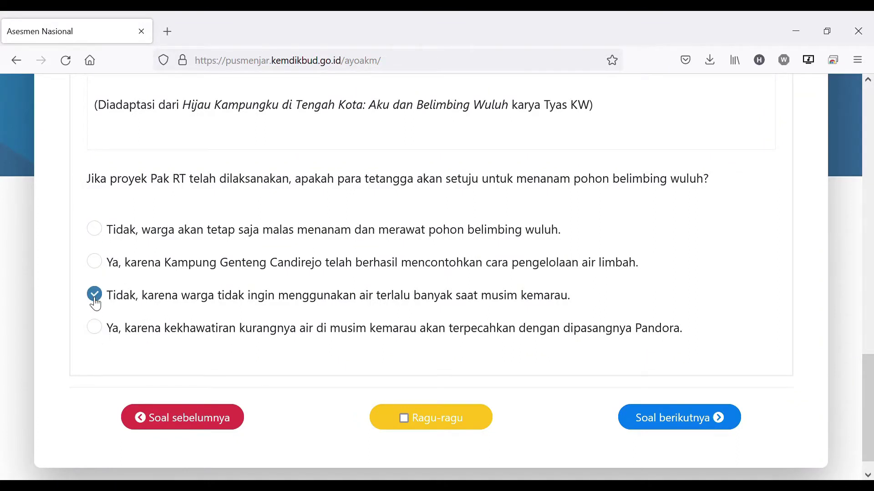
{"action": "left_click", "coordinate": [95, 262]}
{"action": "left_click", "coordinate": [98, 234]}
{"action": "left_click", "coordinate": [104, 301]}
{"action": "scroll", "coordinate": [382, 318], "scroll_direction": "down", "scroll_amount": 1}
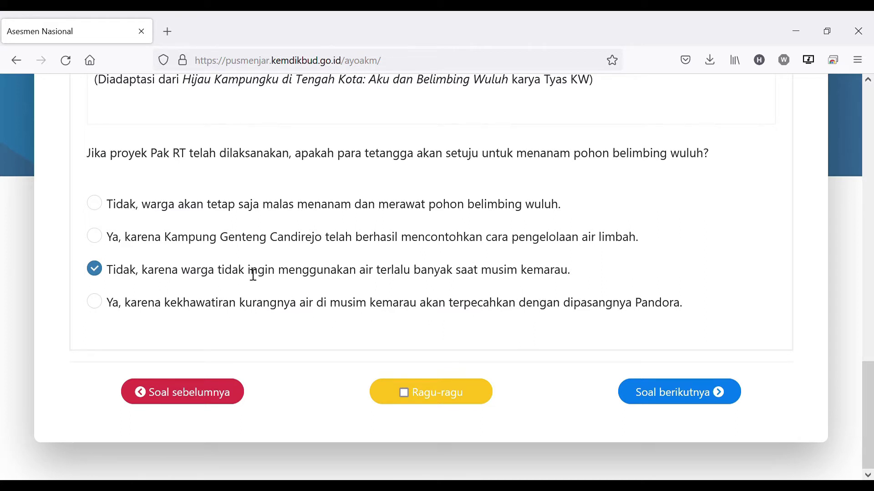
{"action": "left_click", "coordinate": [406, 394]}
{"action": "scroll", "coordinate": [598, 299], "scroll_direction": "up", "scroll_amount": 15}
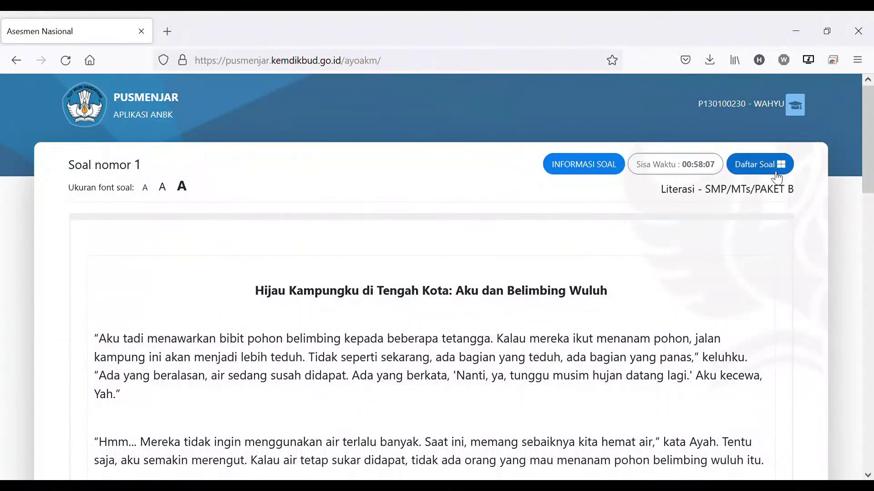
Check question 1's answered, doubtful status in Daftar Soal, then advance to question 2
{"action": "left_click", "coordinate": [773, 170]}
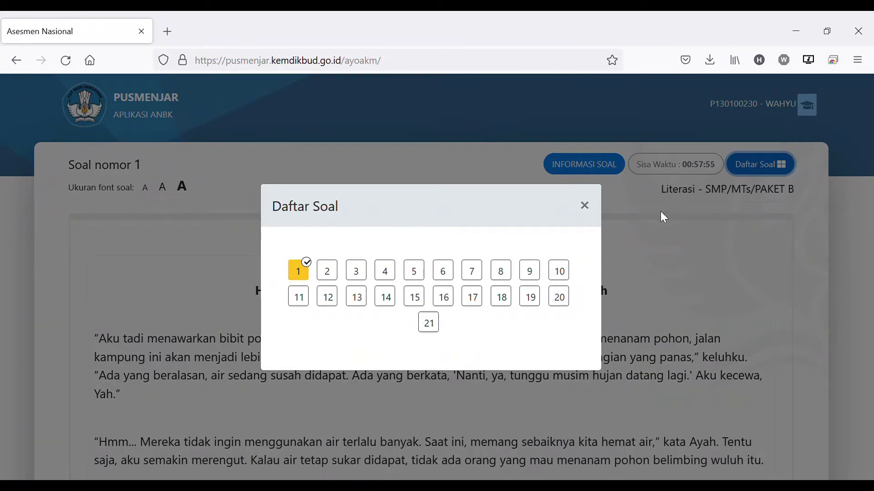
{"action": "left_click", "coordinate": [585, 206]}
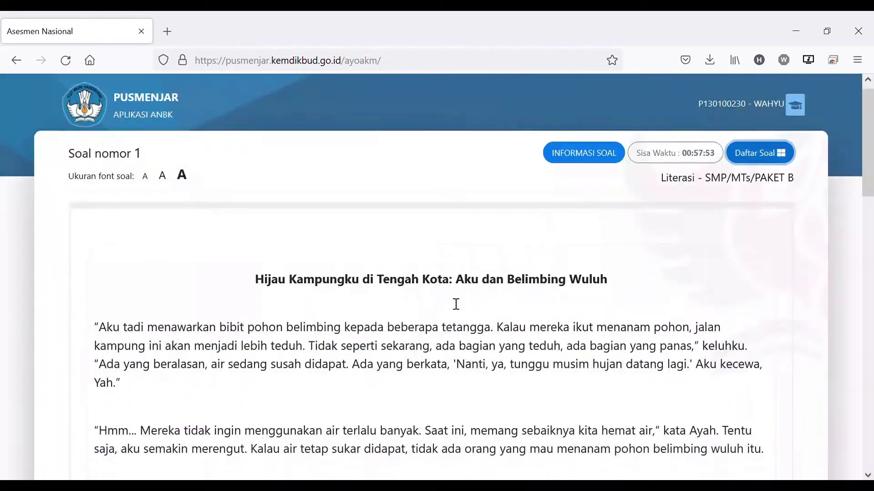
{"action": "scroll", "coordinate": [456, 304], "scroll_direction": "down", "scroll_amount": 15}
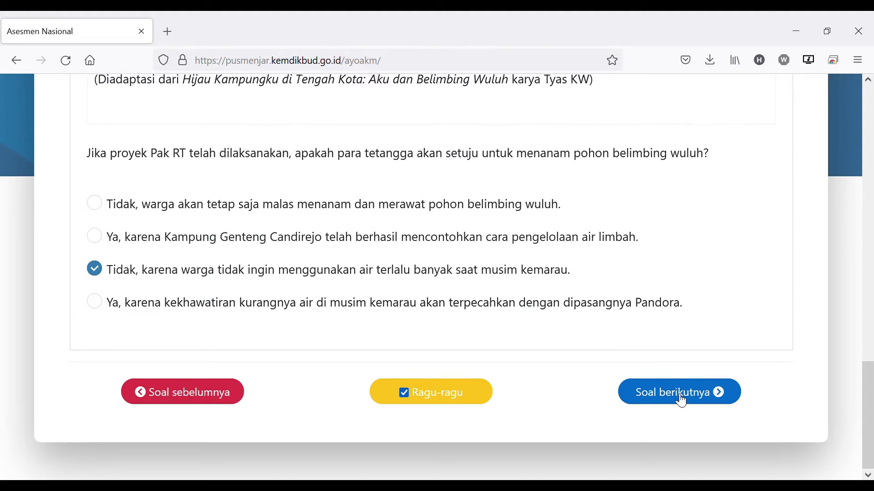
{"action": "left_click", "coordinate": [681, 401]}
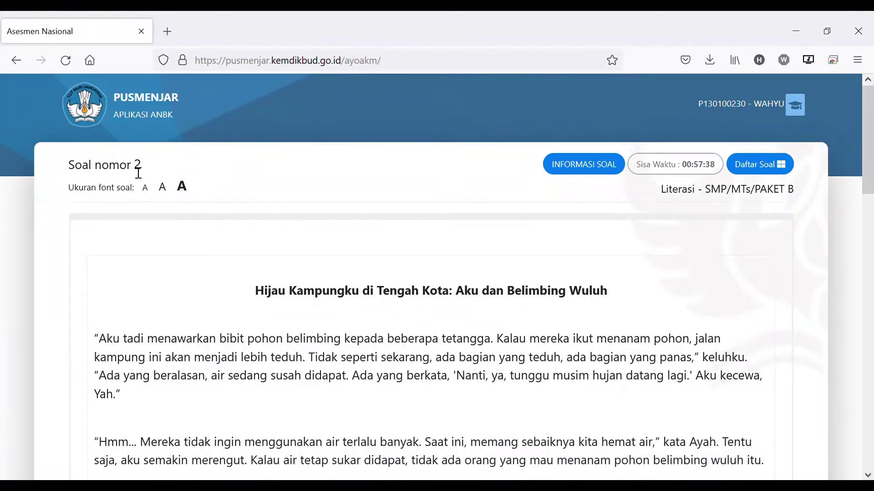
Tick 'Alat untuk mengolah air.' for question 2 and advance to question 3
{"action": "left_click_drag", "start_coordinate": [78, 169], "coordinate": [187, 166]}
{"action": "left_click", "coordinate": [189, 167]}
{"action": "scroll", "coordinate": [685, 258], "scroll_direction": "down", "scroll_amount": 20}
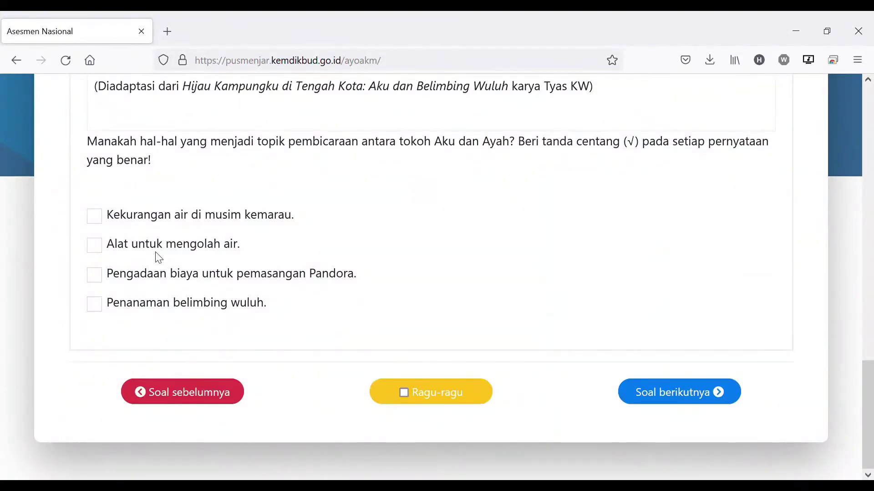
{"action": "left_click", "coordinate": [95, 246]}
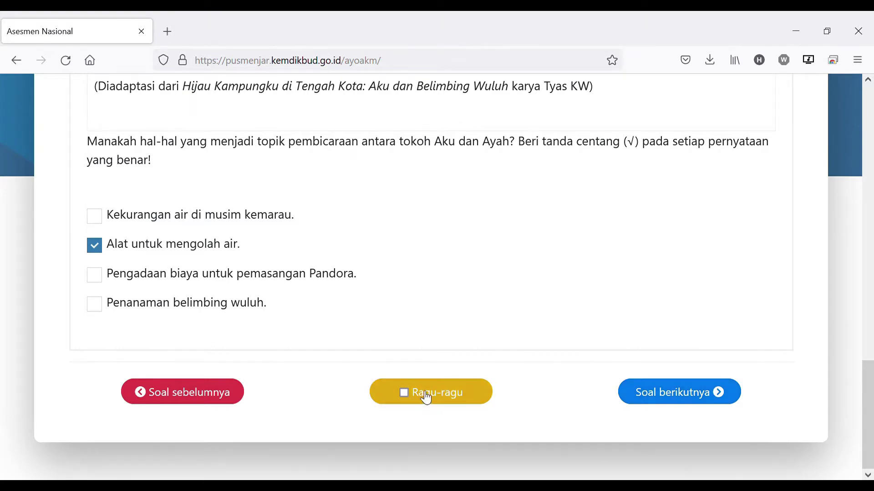
{"action": "left_click", "coordinate": [684, 402]}
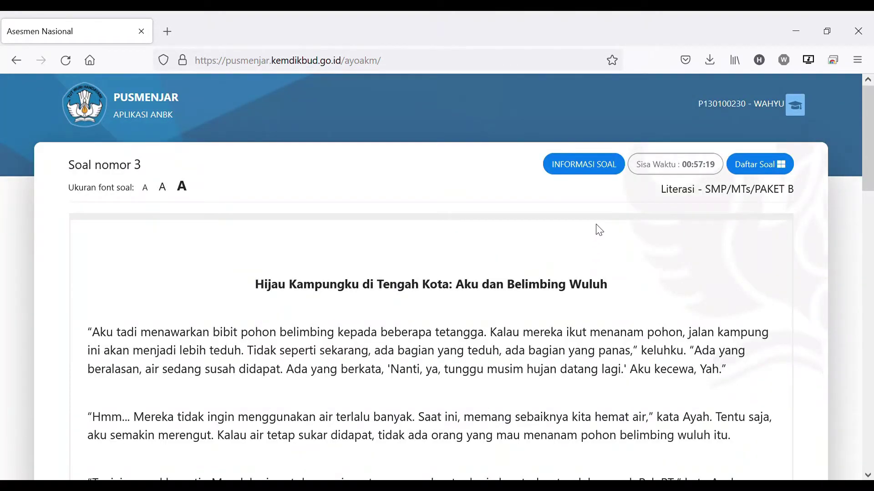
{"action": "left_click", "coordinate": [759, 164]}
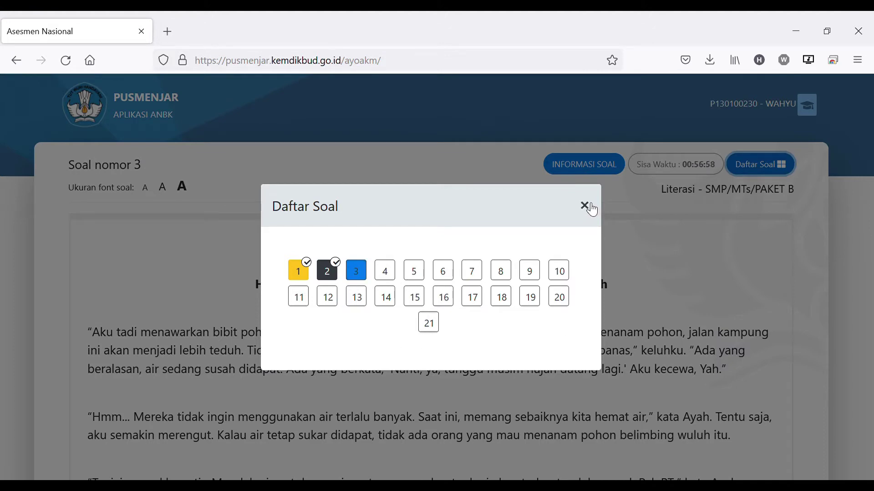
{"action": "left_click", "coordinate": [590, 206]}
{"action": "left_click", "coordinate": [767, 165]}
{"action": "left_click", "coordinate": [585, 205]}
Mark the first statement in the Aku/Ayah table as Aku
{"action": "scroll", "coordinate": [584, 316], "scroll_direction": "down", "scroll_amount": 1}
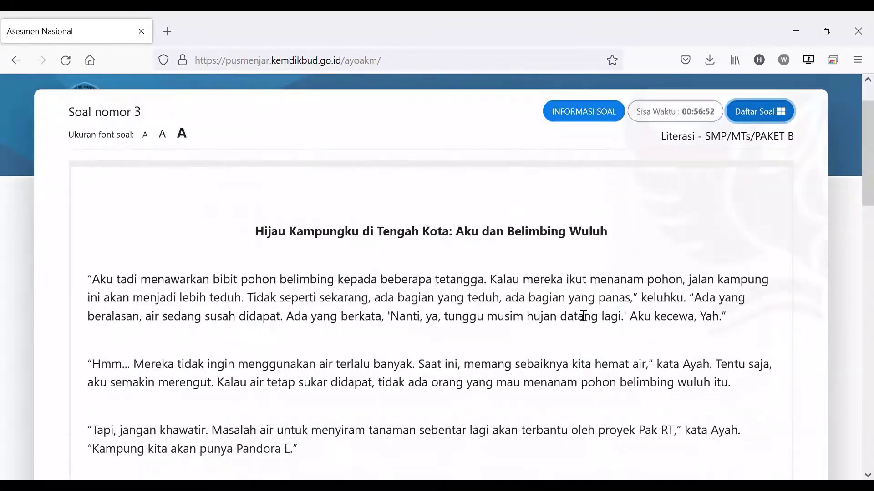
{"action": "scroll", "coordinate": [584, 315], "scroll_direction": "down", "scroll_amount": 15}
{"action": "scroll", "coordinate": [483, 306], "scroll_direction": "up", "scroll_amount": 2}
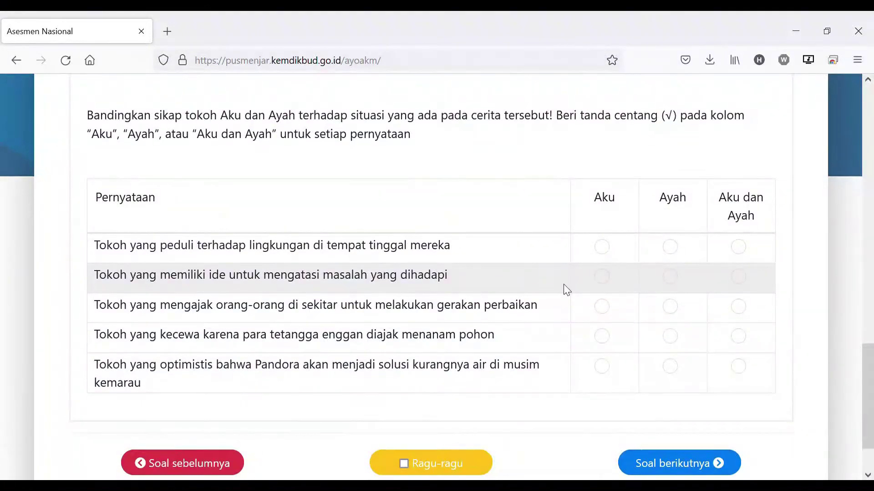
{"action": "scroll", "coordinate": [159, 247], "scroll_direction": "up", "scroll_amount": 15}
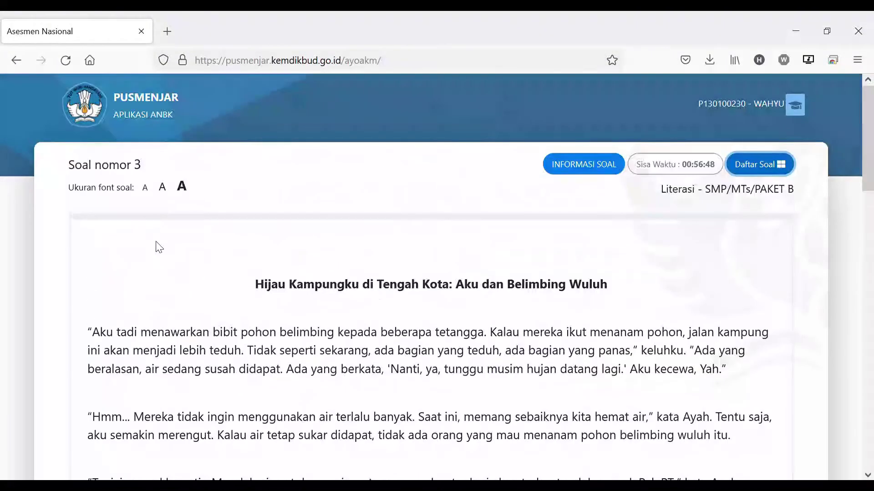
{"action": "scroll", "coordinate": [160, 248], "scroll_direction": "down", "scroll_amount": 1}
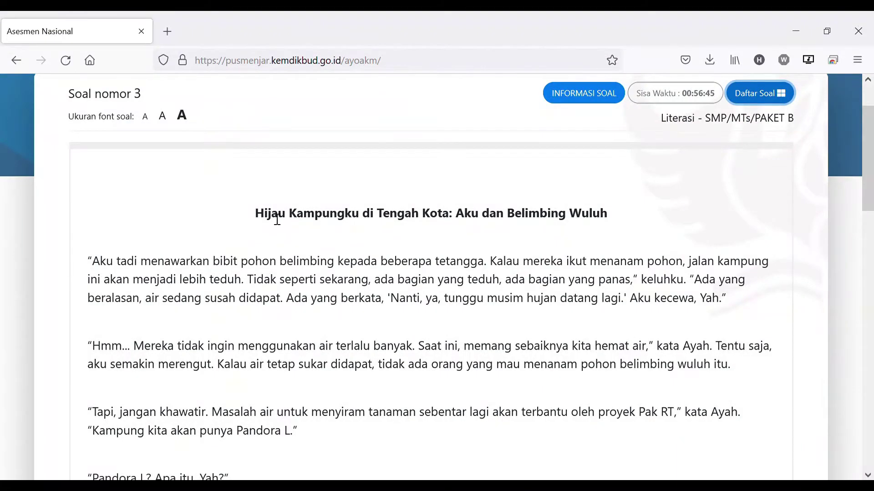
{"action": "scroll", "coordinate": [391, 306], "scroll_direction": "down", "scroll_amount": 7}
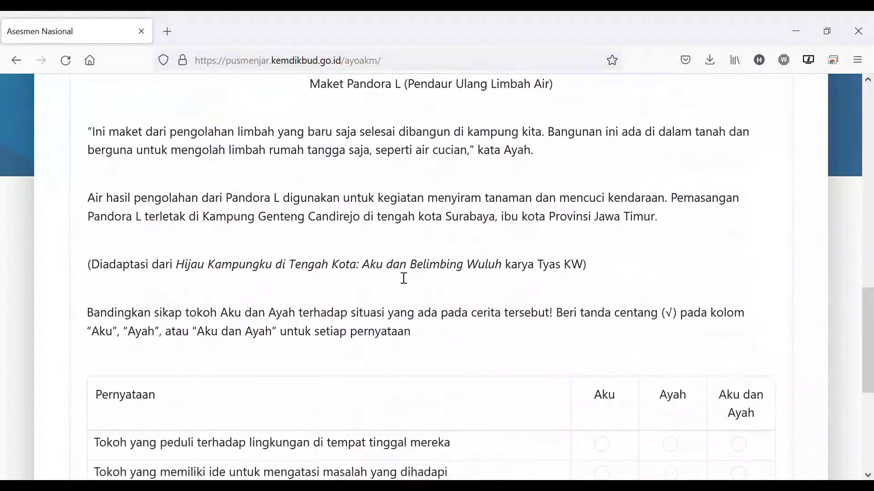
{"action": "scroll", "coordinate": [423, 275], "scroll_direction": "down", "scroll_amount": 2}
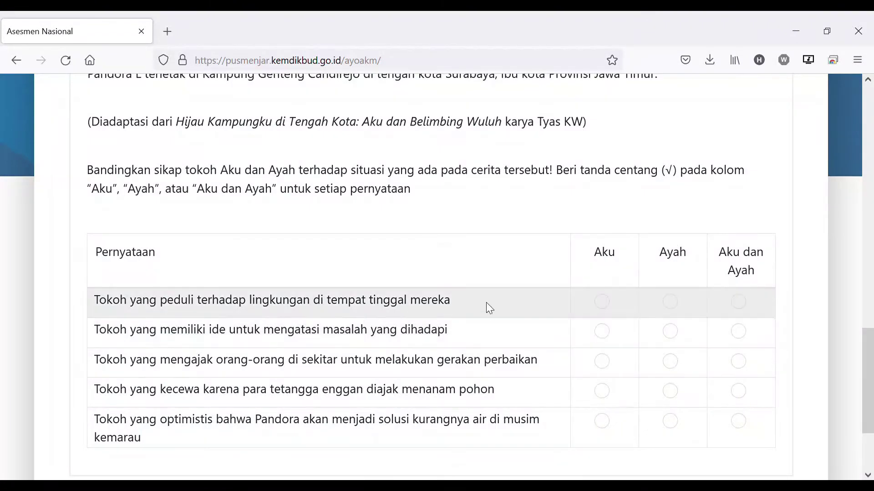
{"action": "scroll", "coordinate": [200, 280], "scroll_direction": "down", "scroll_amount": 1}
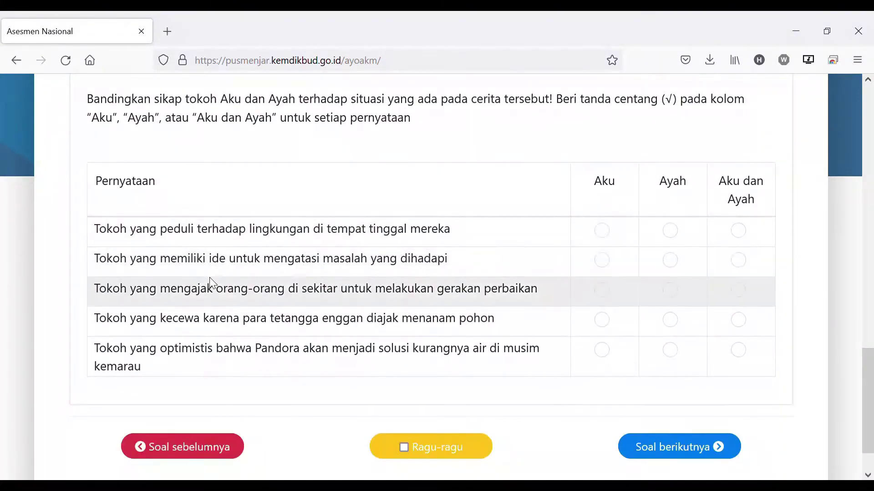
{"action": "scroll", "coordinate": [299, 215], "scroll_direction": "up", "scroll_amount": 4}
{"action": "scroll", "coordinate": [302, 217], "scroll_direction": "down", "scroll_amount": 3}
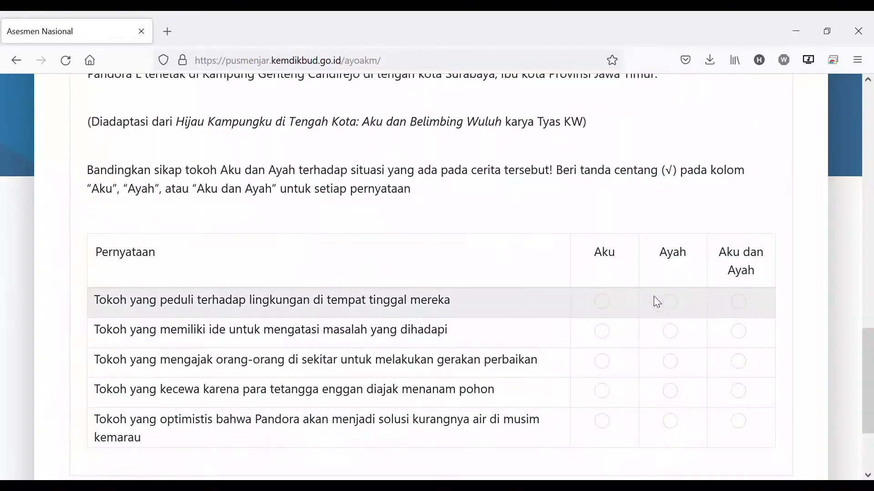
{"action": "left_click", "coordinate": [603, 302]}
{"action": "left_click", "coordinate": [671, 302]}
{"action": "left_click", "coordinate": [738, 302]}
{"action": "left_click", "coordinate": [602, 302]}
Mark statements two to five as Ayah, Aku, Aku dan Ayah and Aku
{"action": "left_click", "coordinate": [602, 331]}
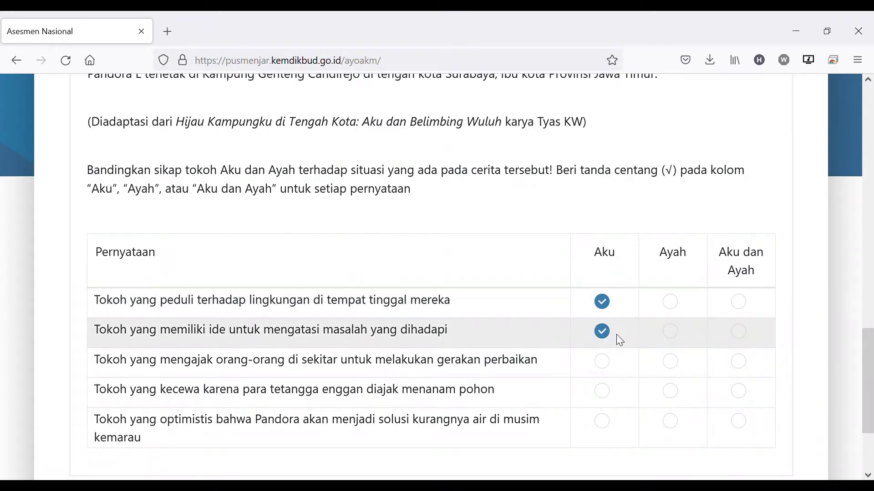
{"action": "left_click", "coordinate": [670, 331]}
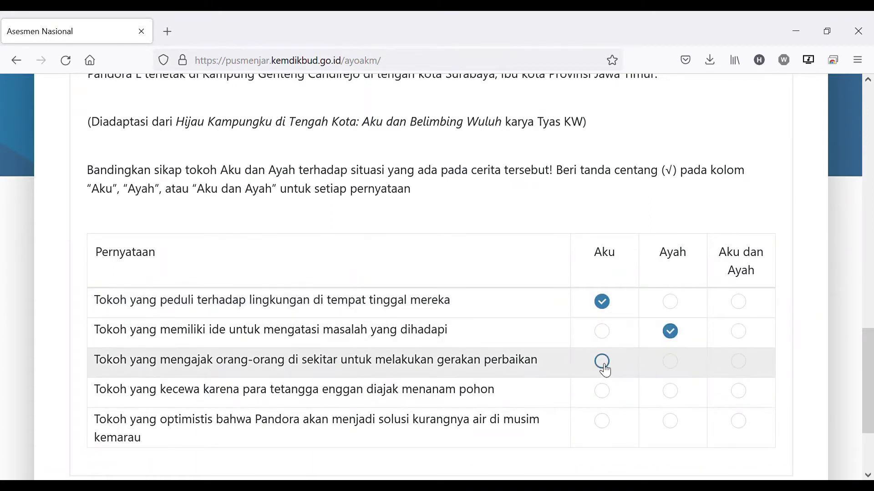
{"action": "left_click", "coordinate": [602, 362]}
{"action": "left_click", "coordinate": [738, 391]}
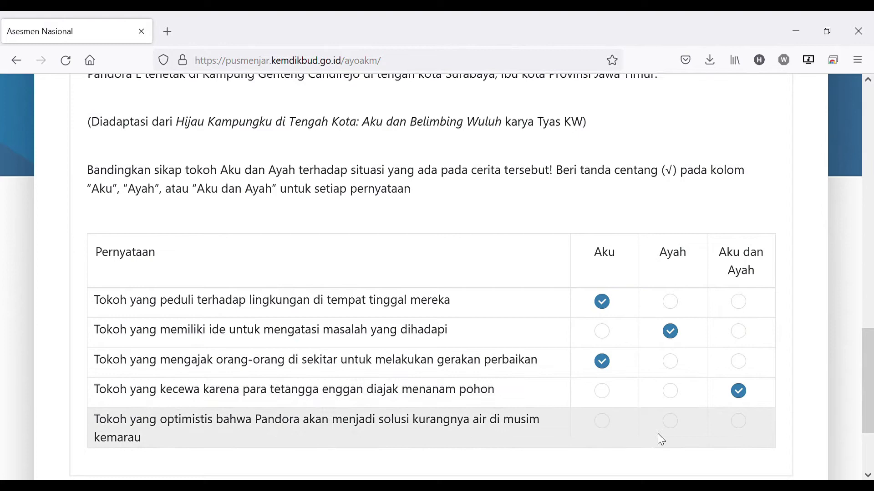
{"action": "left_click", "coordinate": [602, 421]}
{"action": "scroll", "coordinate": [686, 339], "scroll_direction": "down", "scroll_amount": 3}
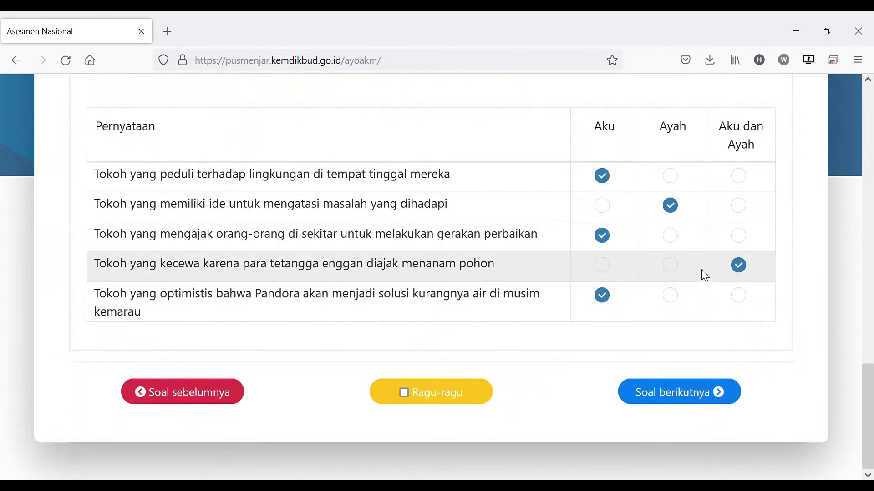
{"action": "scroll", "coordinate": [705, 276], "scroll_direction": "up", "scroll_amount": 5}
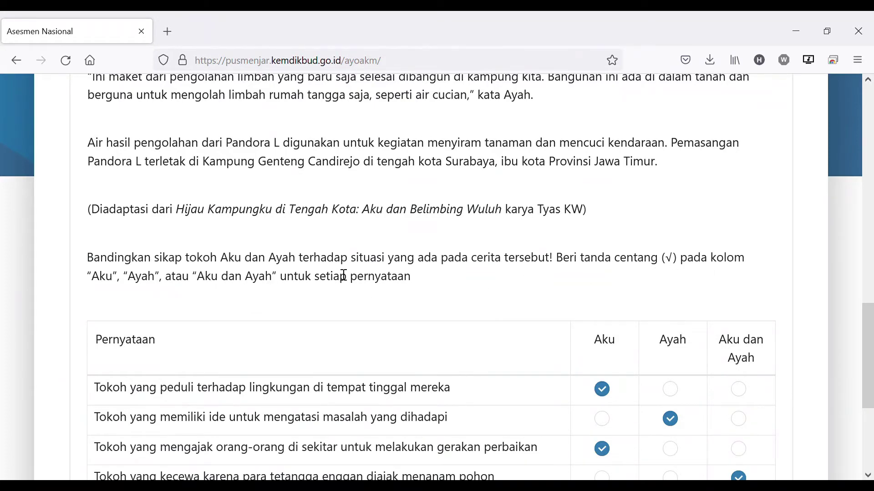
{"action": "scroll", "coordinate": [423, 282], "scroll_direction": "down", "scroll_amount": 3}
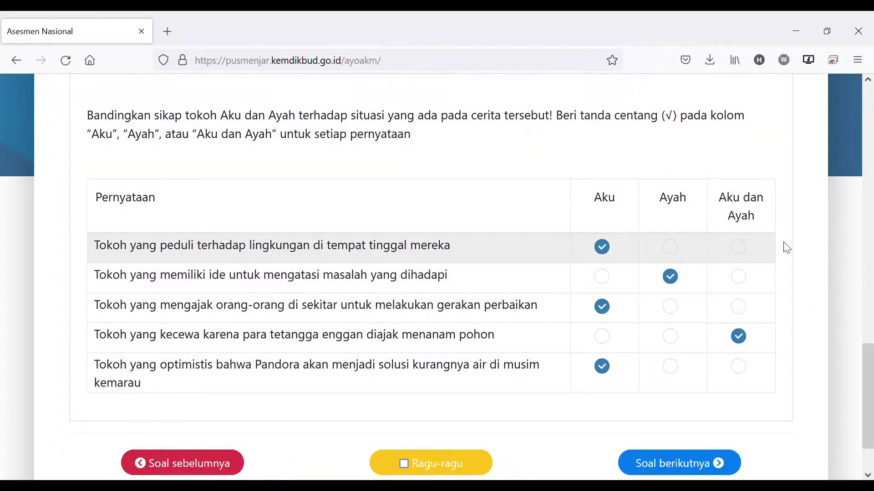
{"action": "scroll", "coordinate": [628, 341], "scroll_direction": "down", "scroll_amount": 2}
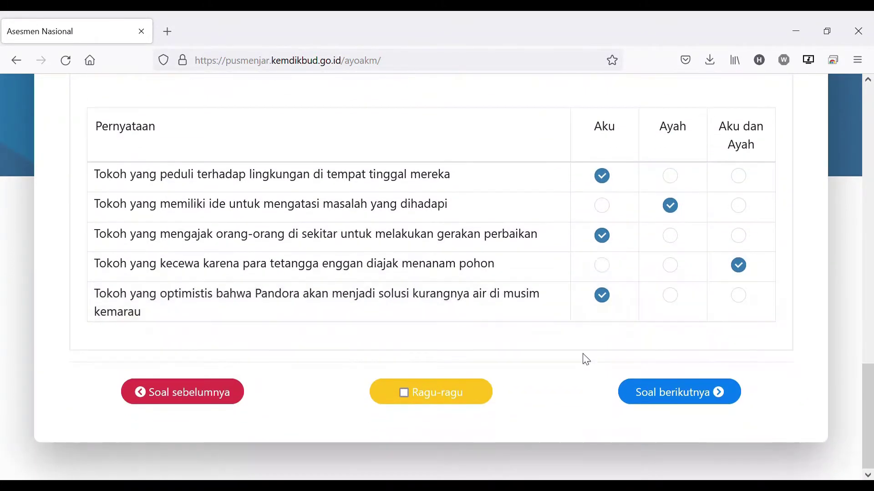
Move on to question 4 and reread its question about the conversation's season
{"action": "left_click", "coordinate": [693, 401]}
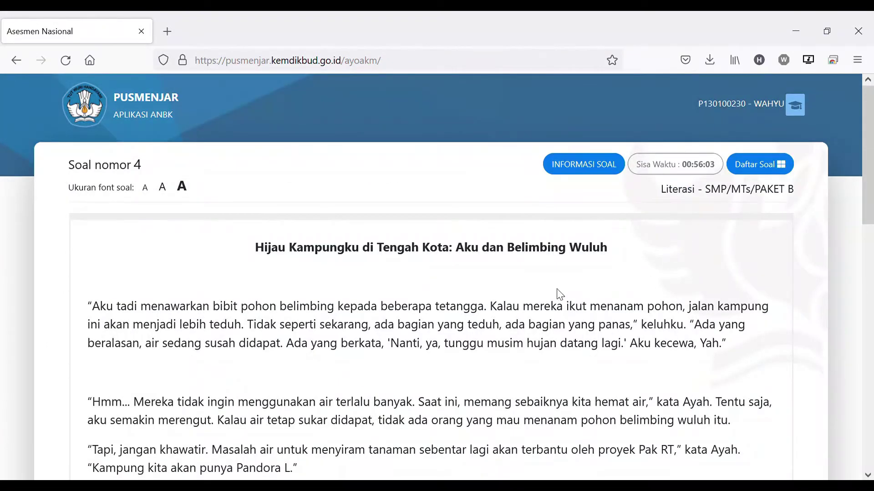
{"action": "scroll", "coordinate": [537, 279], "scroll_direction": "down", "scroll_amount": 12}
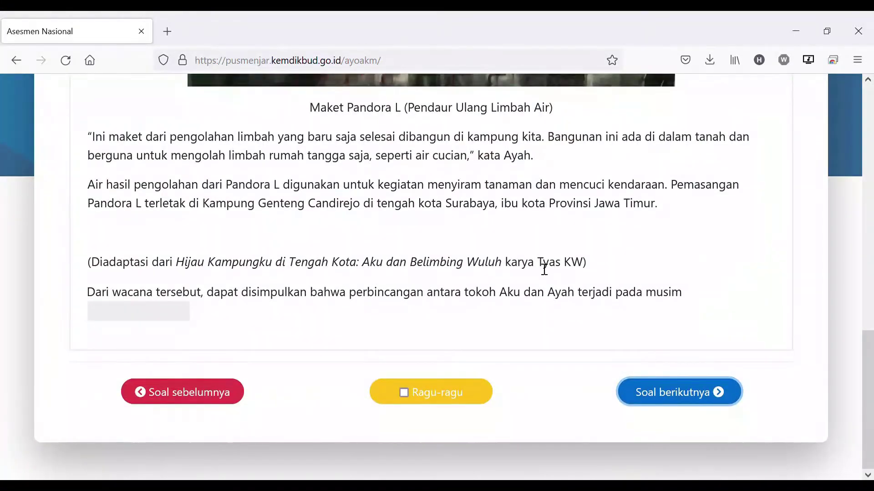
{"action": "left_click", "coordinate": [184, 316]}
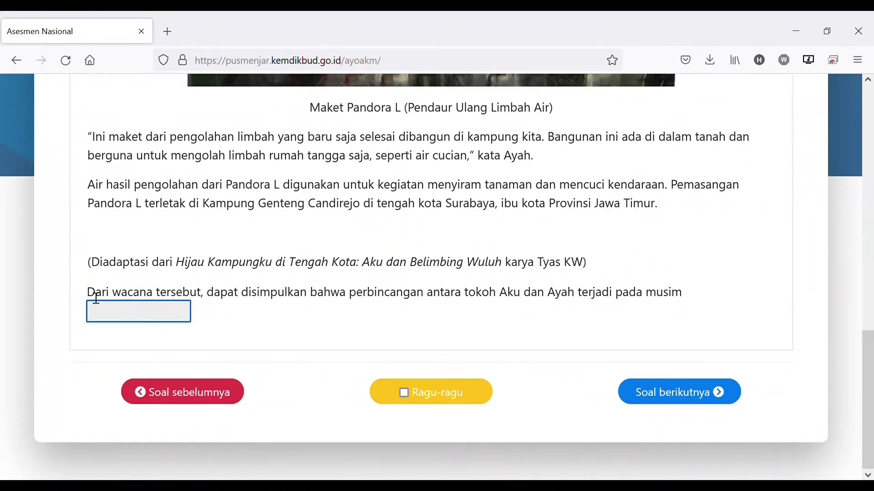
{"action": "left_click_drag", "start_coordinate": [166, 262], "coordinate": [696, 296]}
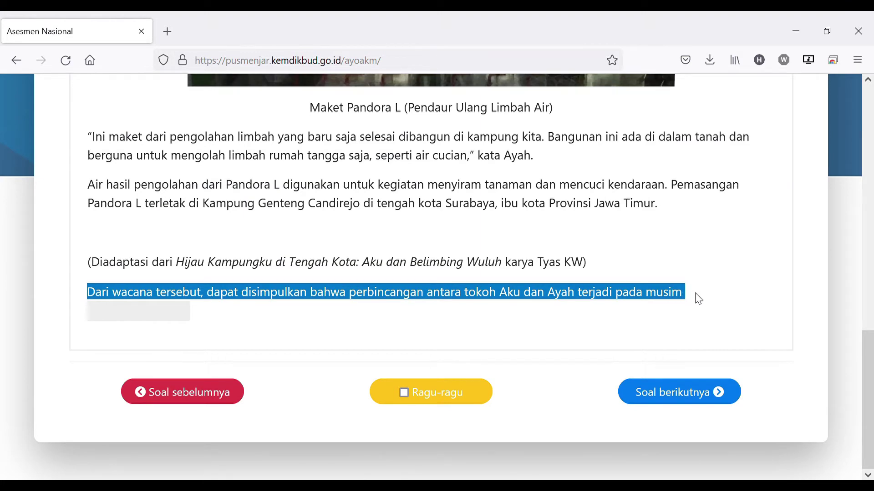
{"action": "left_click", "coordinate": [172, 318]}
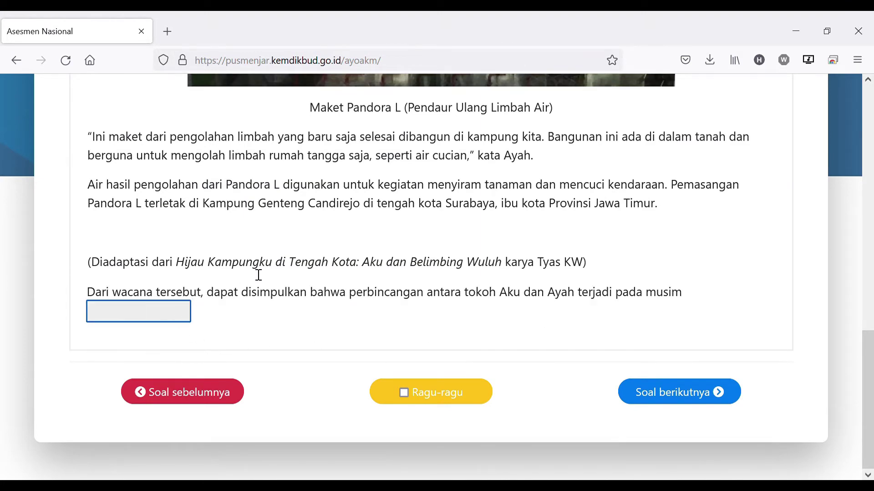
{"action": "scroll", "coordinate": [257, 275], "scroll_direction": "up", "scroll_amount": 3}
{"action": "scroll", "coordinate": [262, 266], "scroll_direction": "up", "scroll_amount": 10}
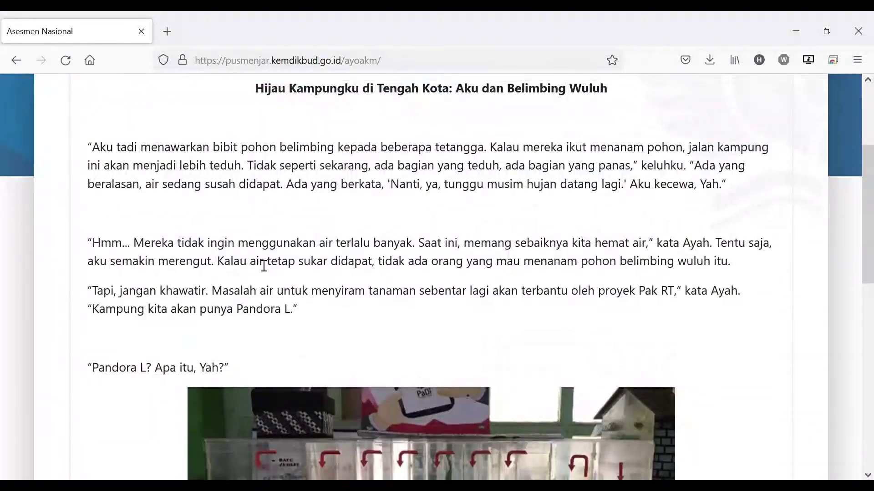
{"action": "scroll", "coordinate": [259, 262], "scroll_direction": "down", "scroll_amount": 8}
{"action": "scroll", "coordinate": [145, 382], "scroll_direction": "down", "scroll_amount": 3}
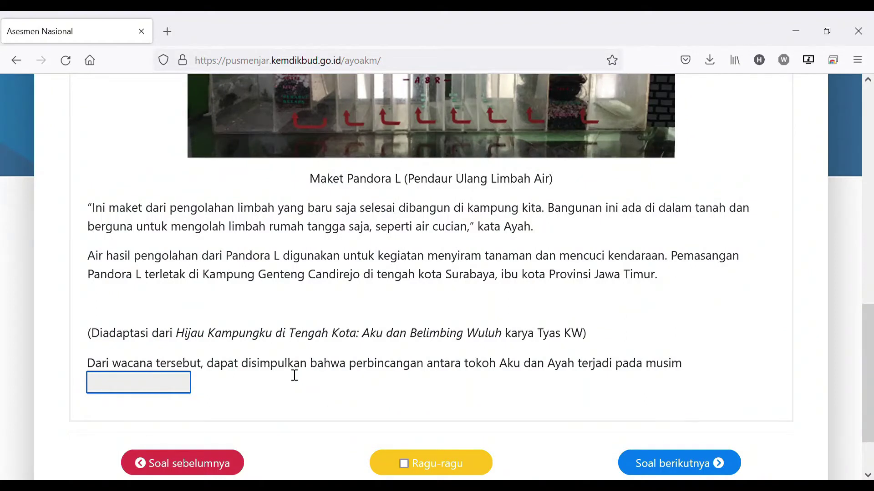
Fill the season blank with 'penghujan'
{"action": "type", "text": "penghujan"}
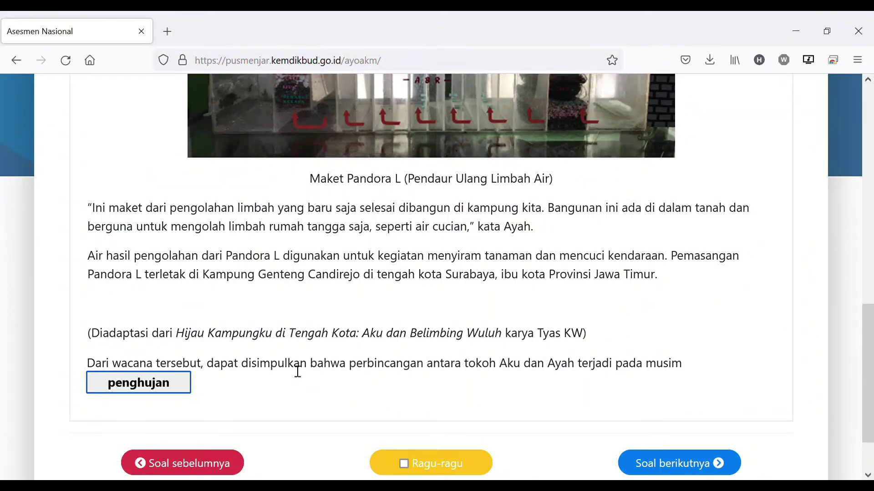
{"action": "scroll", "coordinate": [301, 359], "scroll_direction": "down", "scroll_amount": 3}
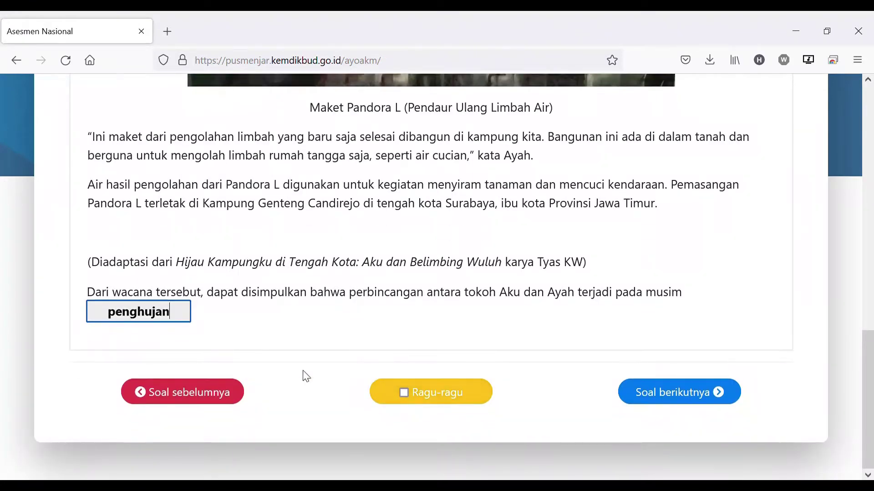
{"action": "mouse_move", "coordinate": [175, 321]}
{"action": "left_mouse_down"}
{"action": "mouse_move", "coordinate": [129, 332]}
{"action": "mouse_move", "coordinate": [105, 326]}
{"action": "mouse_move", "coordinate": [185, 318]}
{"action": "left_mouse_up"}
{"action": "left_click", "coordinate": [98, 321]}
{"action": "left_click", "coordinate": [185, 318]}
Go to question 5 and first match the statements to Bibit Pohon Belimbing, Air and Pandora L
{"action": "left_click", "coordinate": [685, 397]}
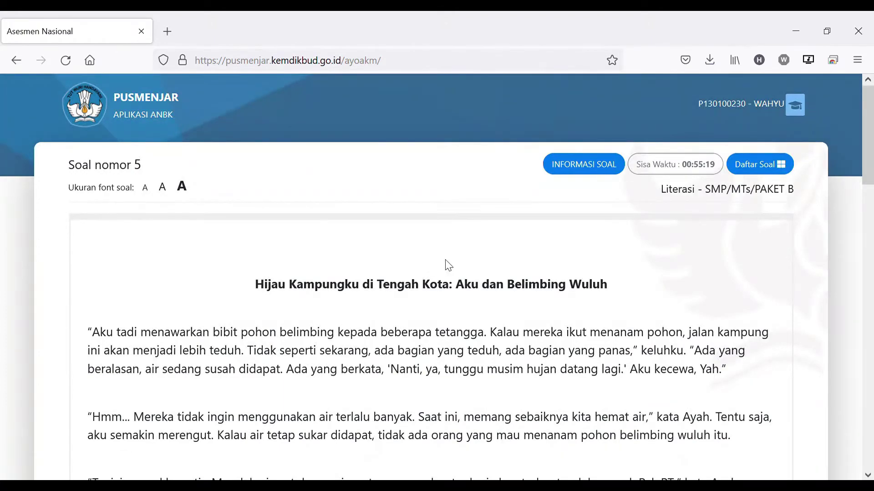
{"action": "scroll", "coordinate": [519, 292], "scroll_direction": "down", "scroll_amount": 15}
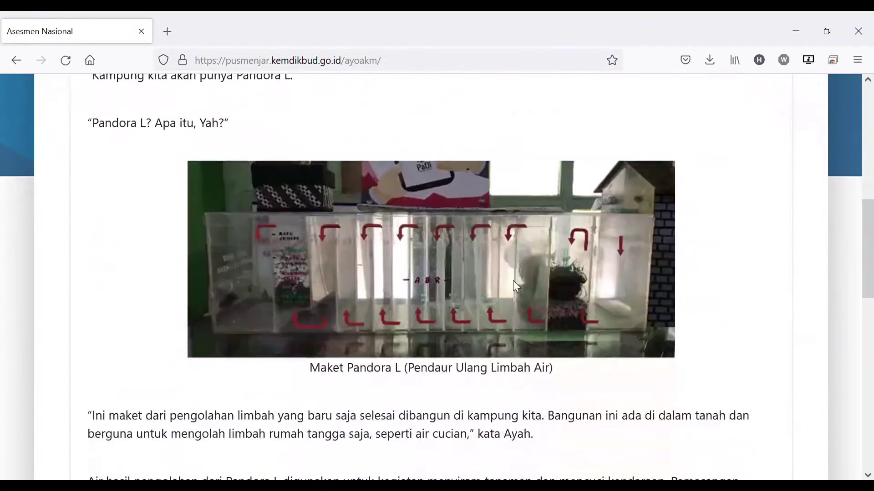
{"action": "scroll", "coordinate": [513, 287], "scroll_direction": "down", "scroll_amount": 3}
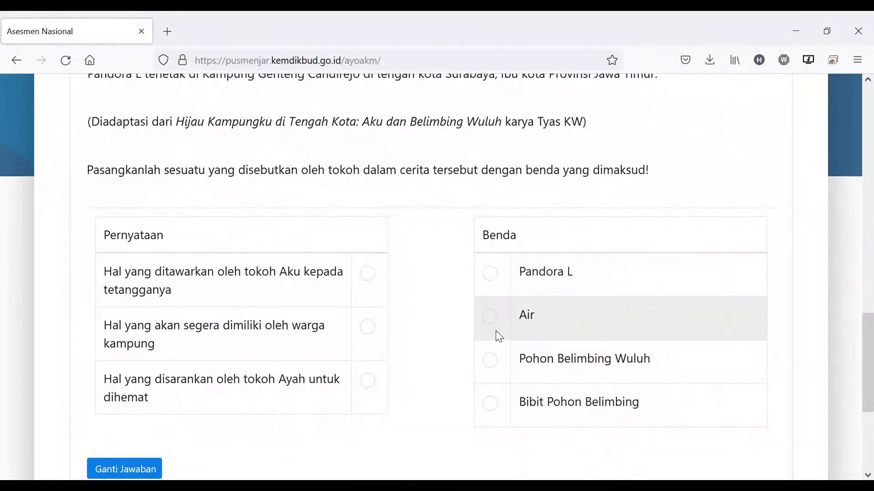
{"action": "scroll", "coordinate": [303, 221], "scroll_direction": "up", "scroll_amount": 2}
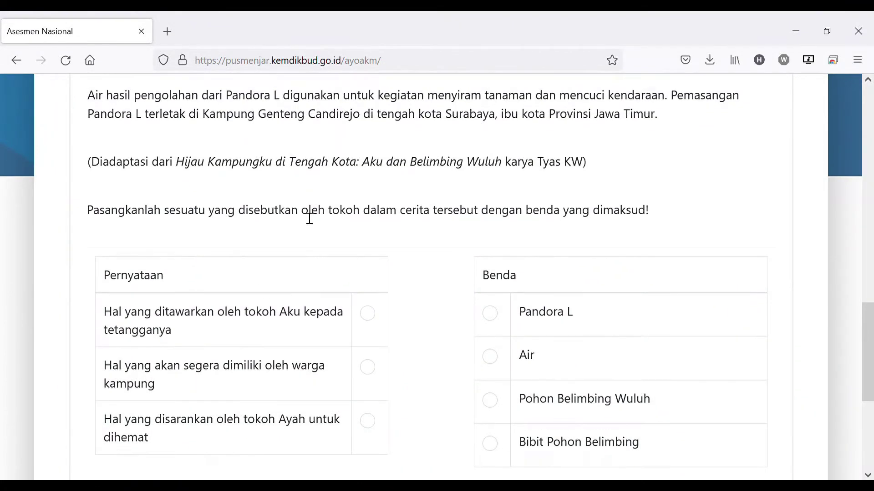
{"action": "scroll", "coordinate": [117, 245], "scroll_direction": "down", "scroll_amount": 2}
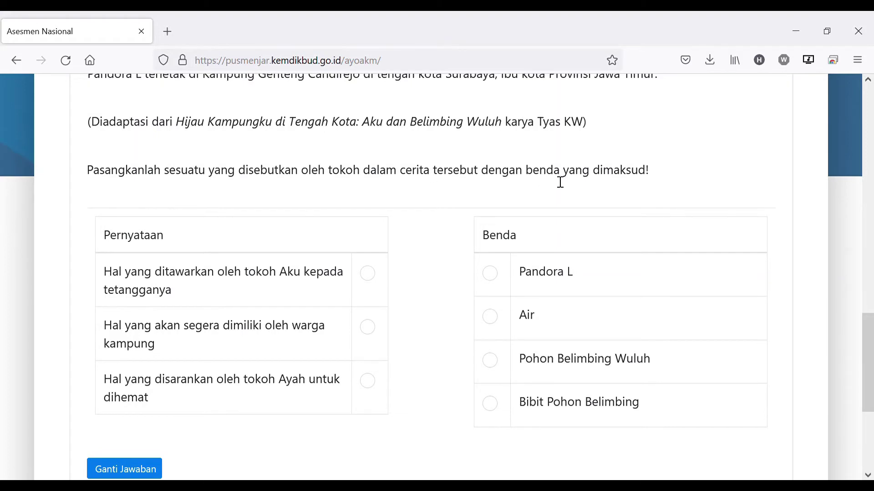
{"action": "scroll", "coordinate": [607, 198], "scroll_direction": "down", "scroll_amount": 3}
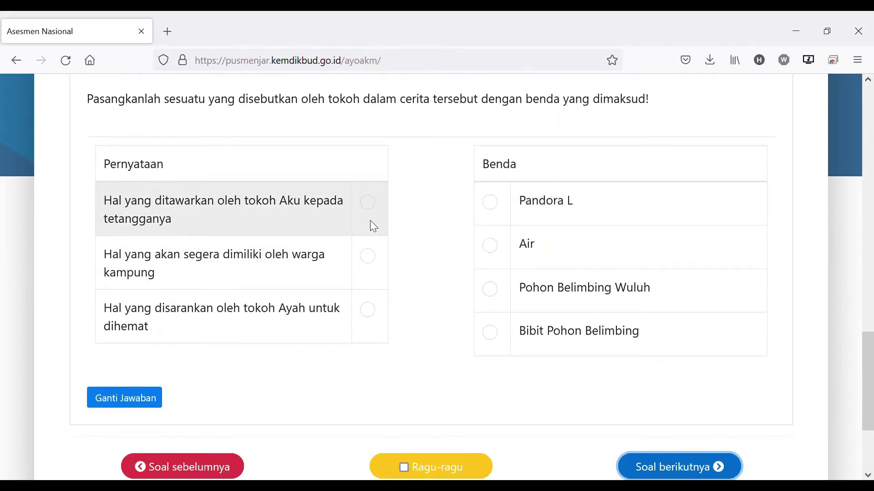
{"action": "left_click", "coordinate": [373, 208]}
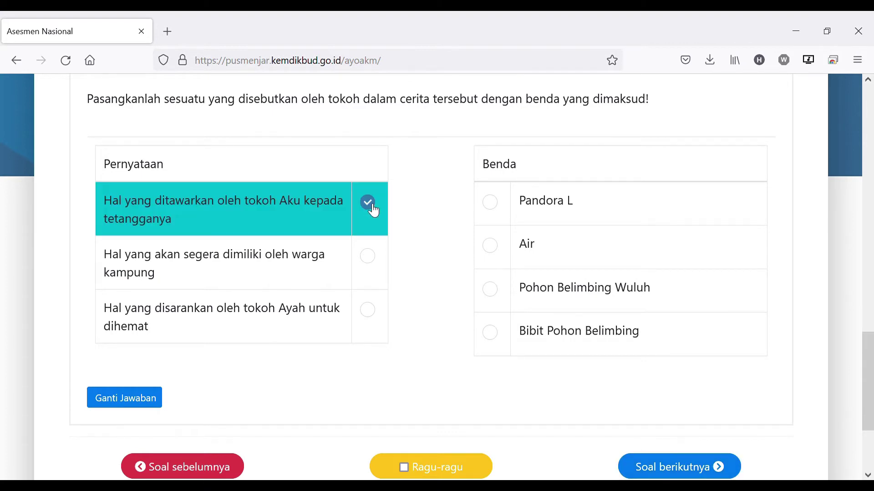
{"action": "left_click", "coordinate": [491, 334]}
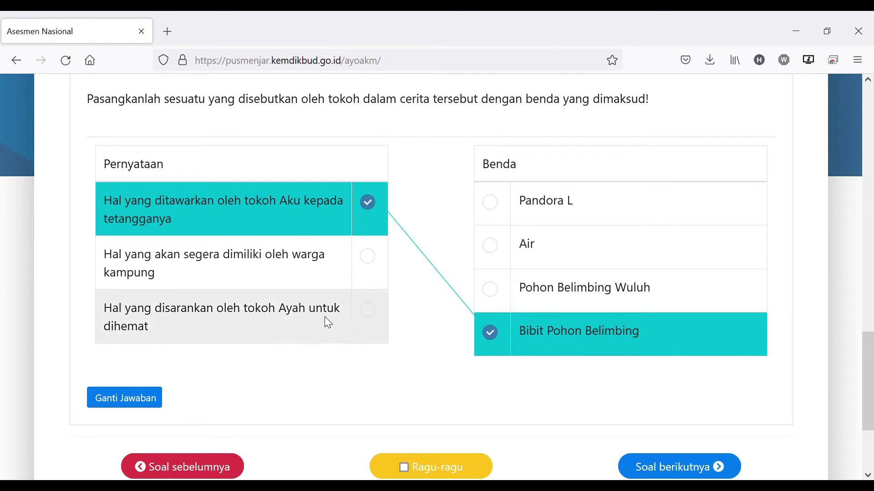
{"action": "left_click", "coordinate": [369, 257]}
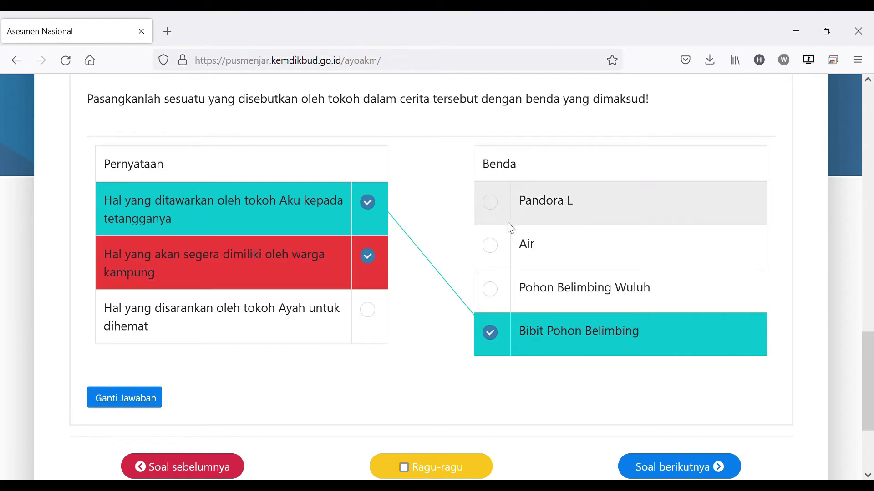
{"action": "left_click", "coordinate": [490, 246]}
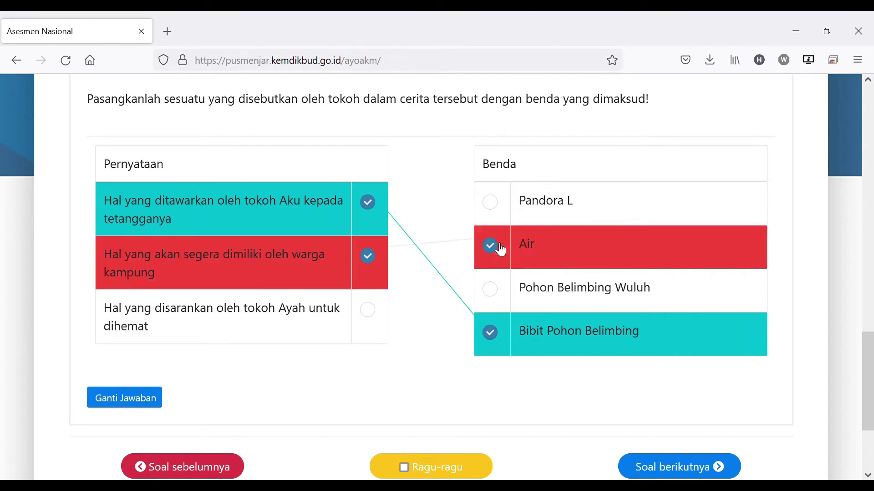
{"action": "left_click", "coordinate": [371, 314]}
{"action": "left_click", "coordinate": [492, 204]}
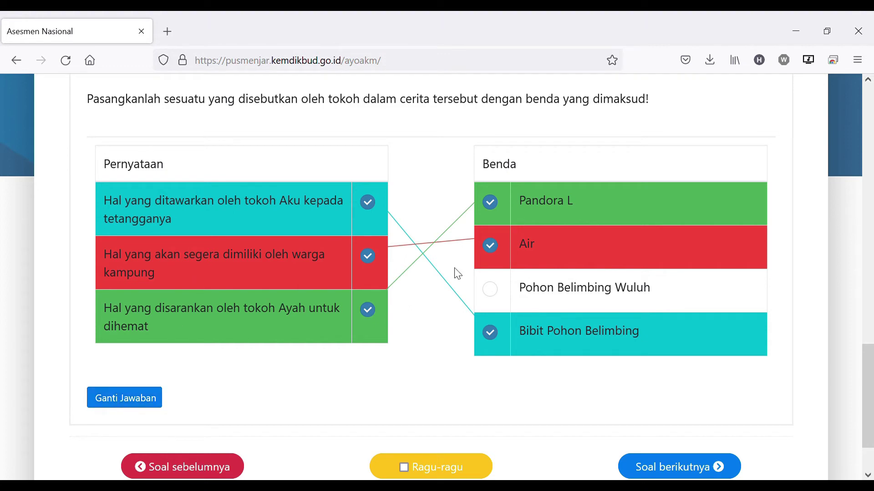
Reset the matches and pair them with Pandora L, Bibit Pohon Belimbing and Pohon Belimbing Wuluh
{"action": "left_click", "coordinate": [130, 402]}
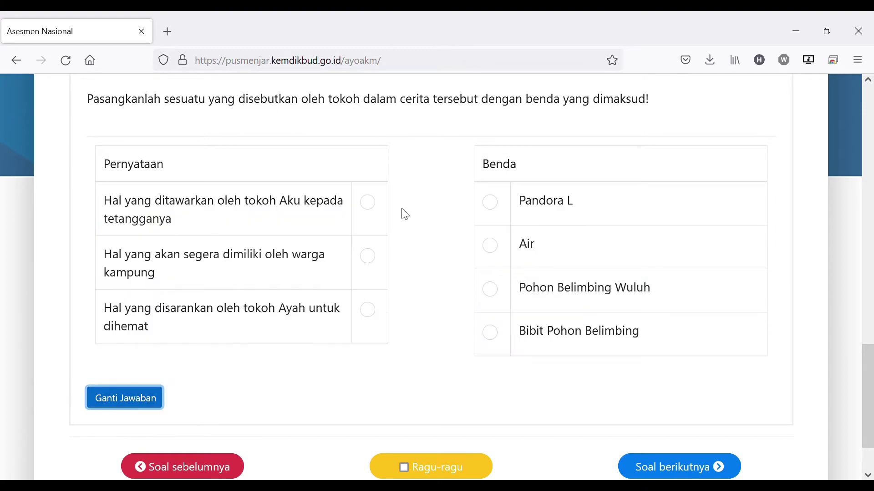
{"action": "left_click", "coordinate": [373, 209]}
{"action": "left_click", "coordinate": [491, 210]}
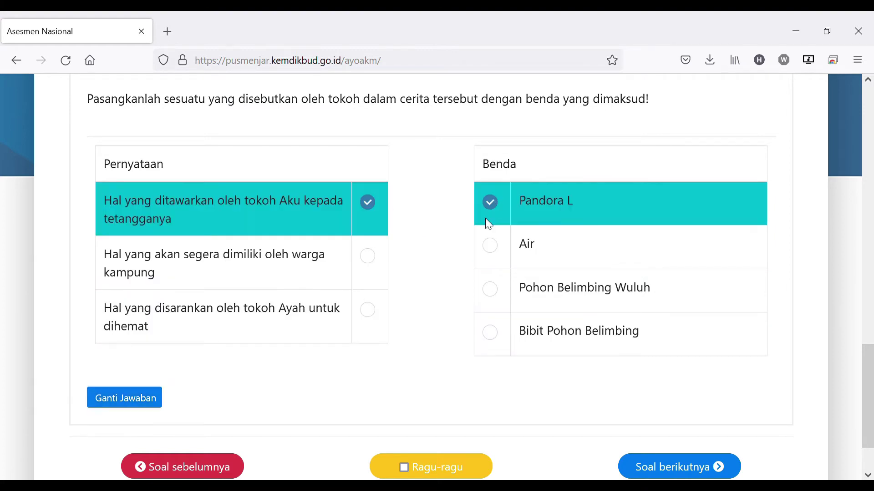
{"action": "left_click", "coordinate": [369, 257]}
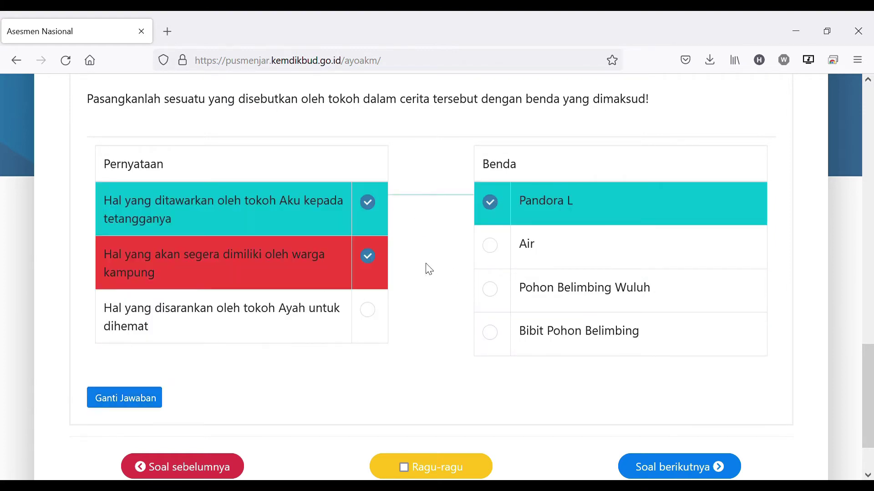
{"action": "left_click", "coordinate": [499, 335]}
{"action": "left_click", "coordinate": [376, 320]}
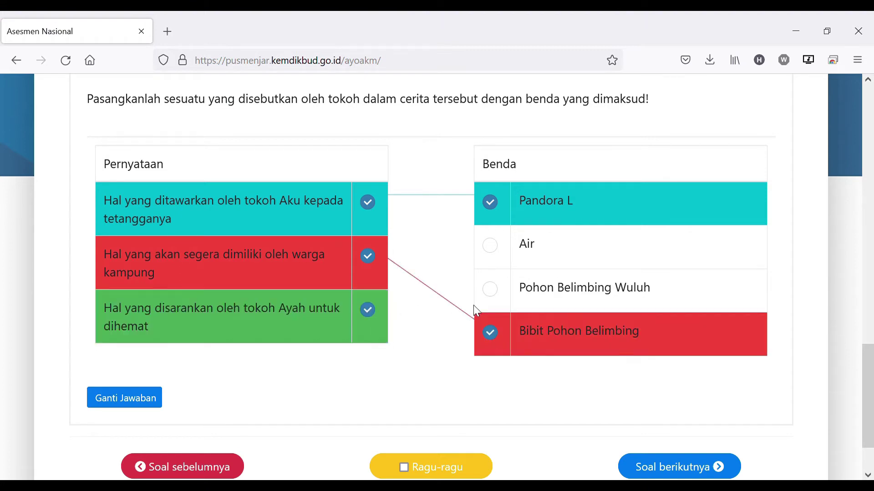
{"action": "left_click", "coordinate": [496, 291]}
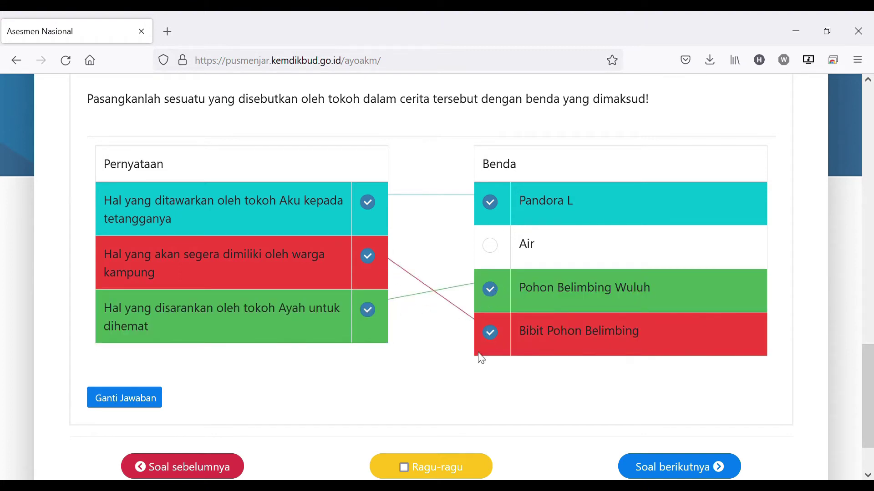
{"action": "scroll", "coordinate": [424, 388], "scroll_direction": "down", "scroll_amount": 3}
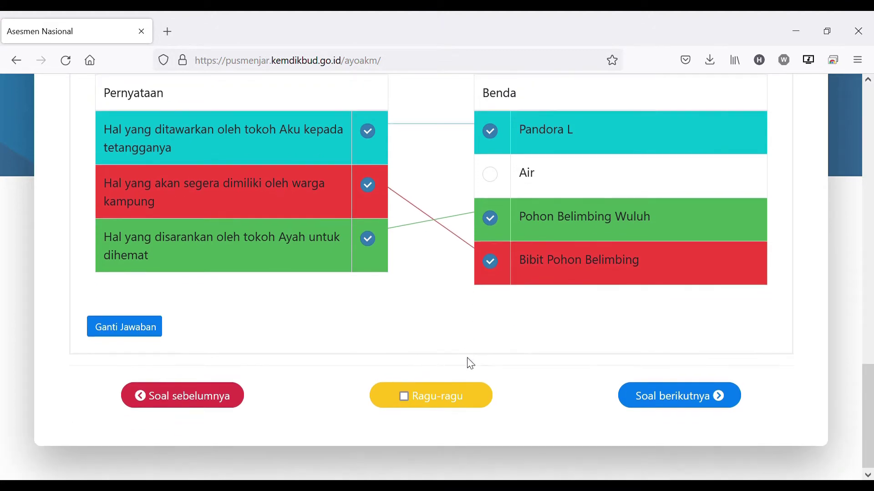
Advance to question 6 about why Aku sulked at Ayah, read the story, and focus its answer box
{"action": "left_click", "coordinate": [691, 399]}
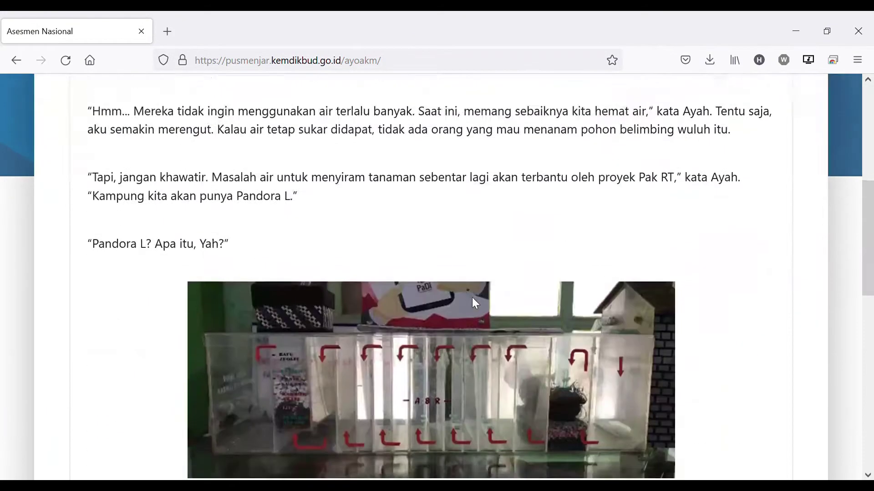
{"action": "scroll", "coordinate": [474, 300], "scroll_direction": "down", "scroll_amount": 15}
{"action": "scroll", "coordinate": [476, 289], "scroll_direction": "down", "scroll_amount": 5}
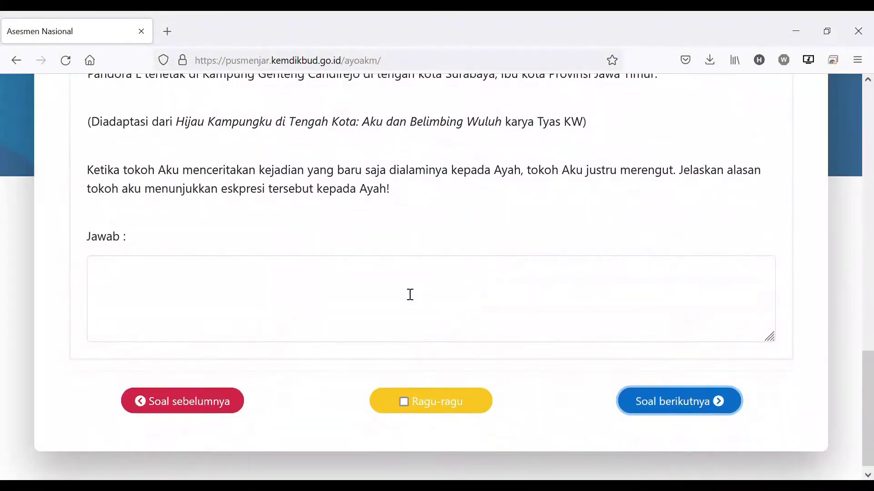
{"action": "left_click", "coordinate": [434, 281]}
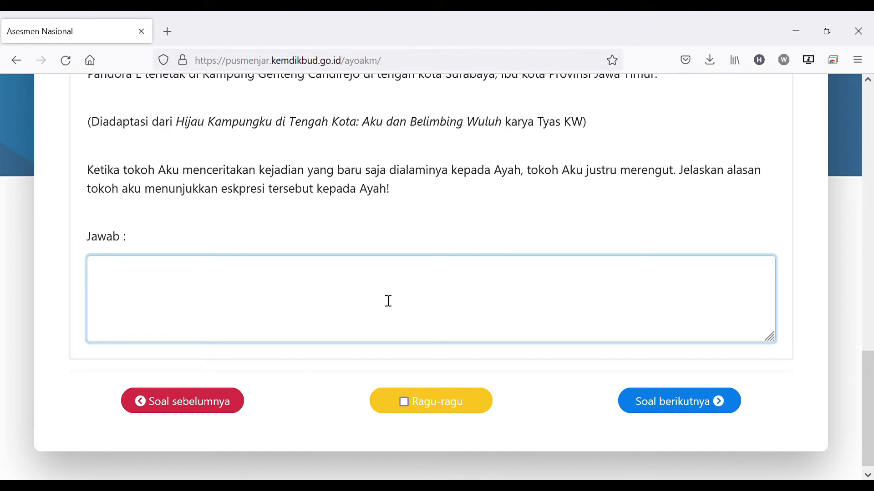
{"action": "scroll", "coordinate": [432, 225], "scroll_direction": "up", "scroll_amount": 15}
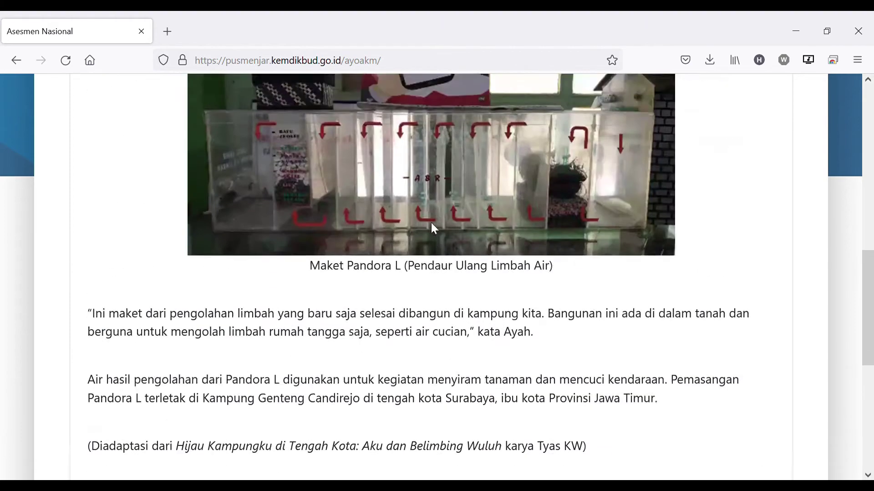
{"action": "scroll", "coordinate": [441, 210], "scroll_direction": "up", "scroll_amount": 3}
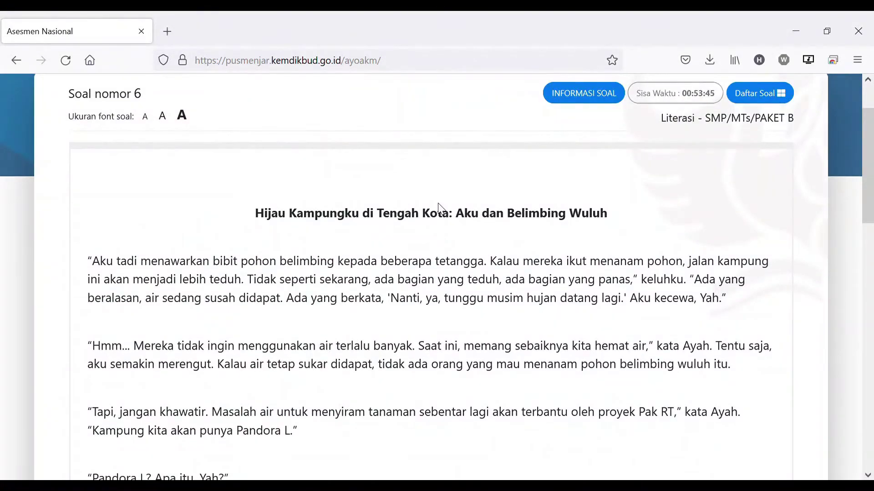
{"action": "scroll", "coordinate": [439, 207], "scroll_direction": "down", "scroll_amount": 15}
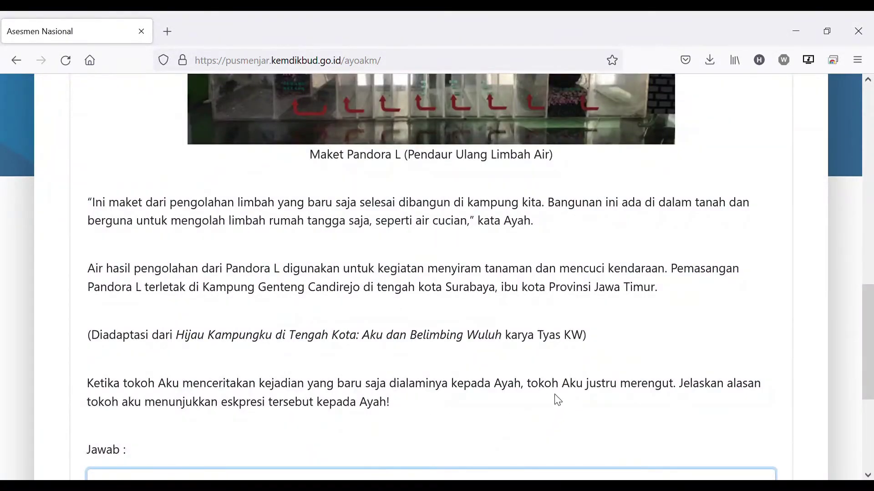
{"action": "scroll", "coordinate": [560, 382], "scroll_direction": "down", "scroll_amount": 2}
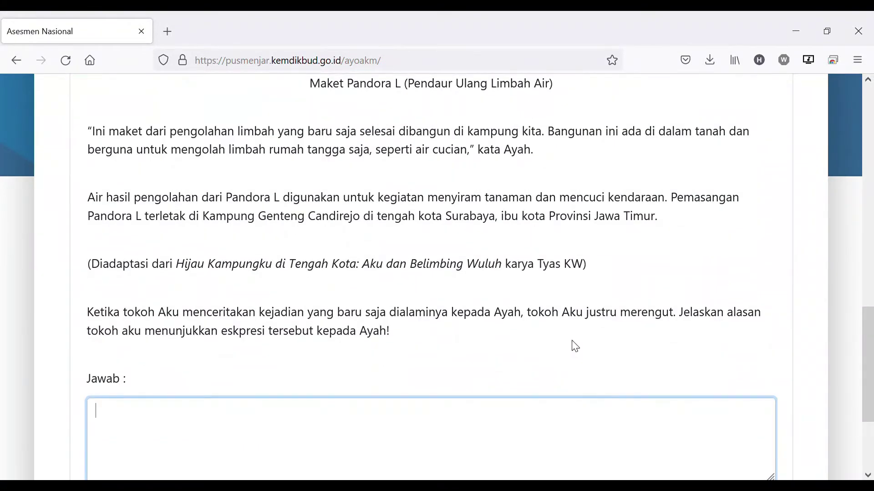
{"action": "scroll", "coordinate": [571, 346], "scroll_direction": "down", "scroll_amount": 2}
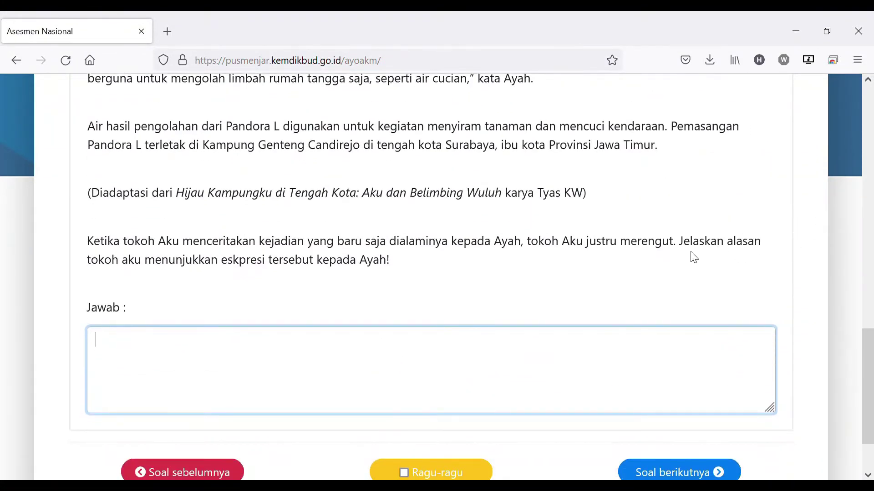
Type 'alasan tokok aku yaitu bla bla bla' as question 6's answer, then go to question 7
{"action": "left_click_drag", "start_coordinate": [683, 245], "coordinate": [710, 273]}
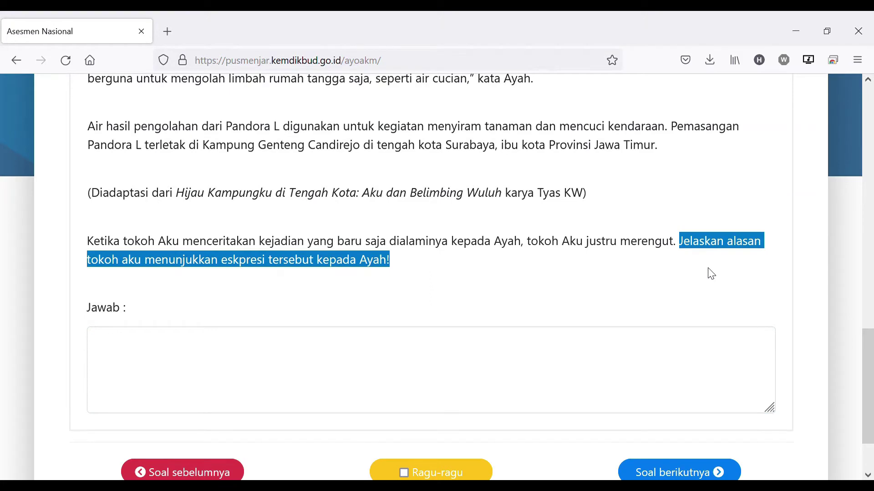
{"action": "left_click", "coordinate": [295, 359]}
{"action": "type", "text": "a"}
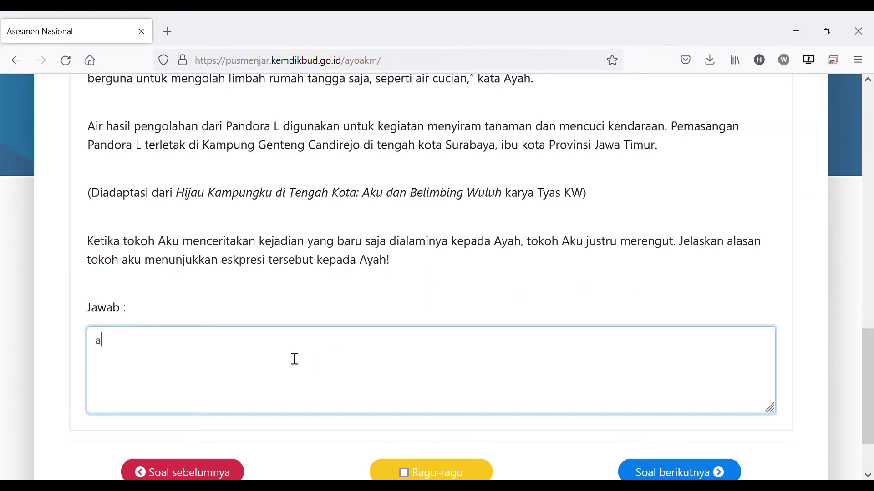
{"action": "type", "text": "lasan tokok aku"}
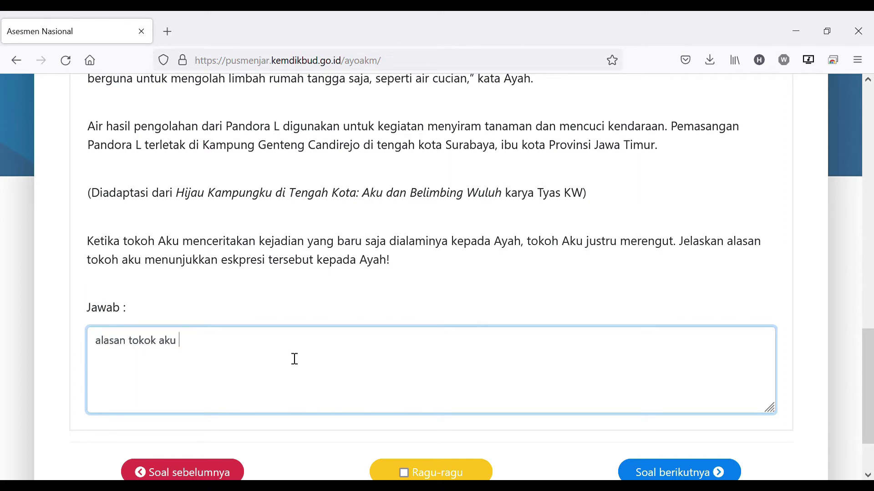
{"action": "type", "text": "yaitu bla bla "}
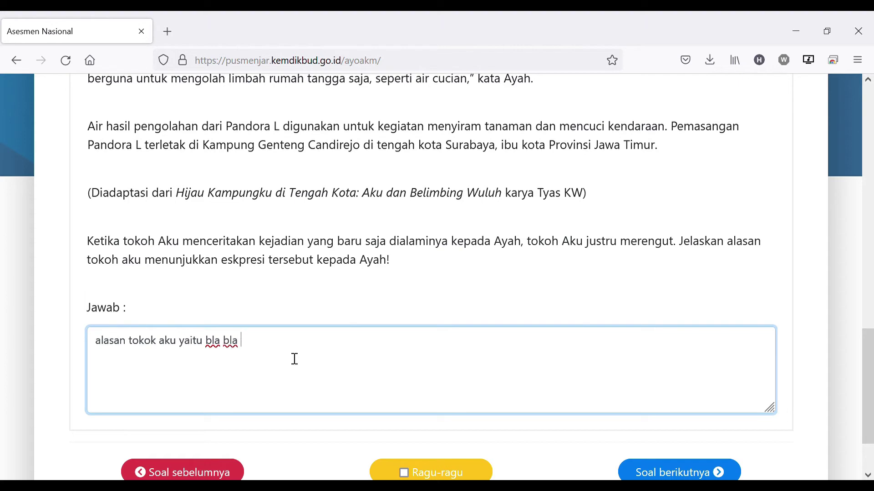
{"action": "type", "text": "bla"}
{"action": "scroll", "coordinate": [390, 347], "scroll_direction": "down", "scroll_amount": 2}
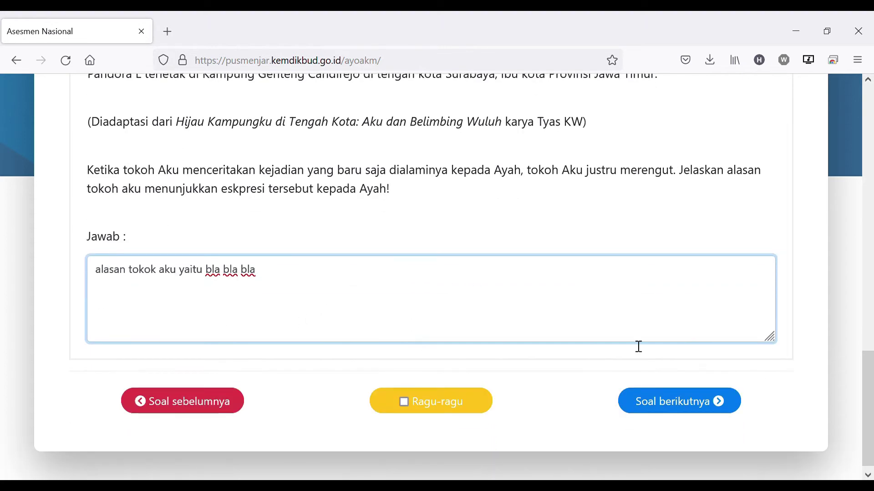
{"action": "left_click", "coordinate": [690, 406]}
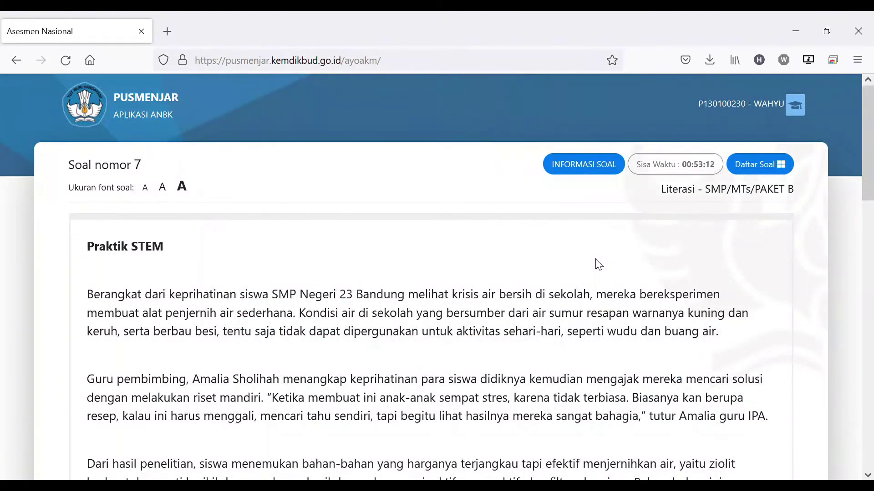
Read question 7 and select 'Guru.' as the one presenting the information
{"action": "scroll", "coordinate": [599, 264], "scroll_direction": "down", "scroll_amount": 3}
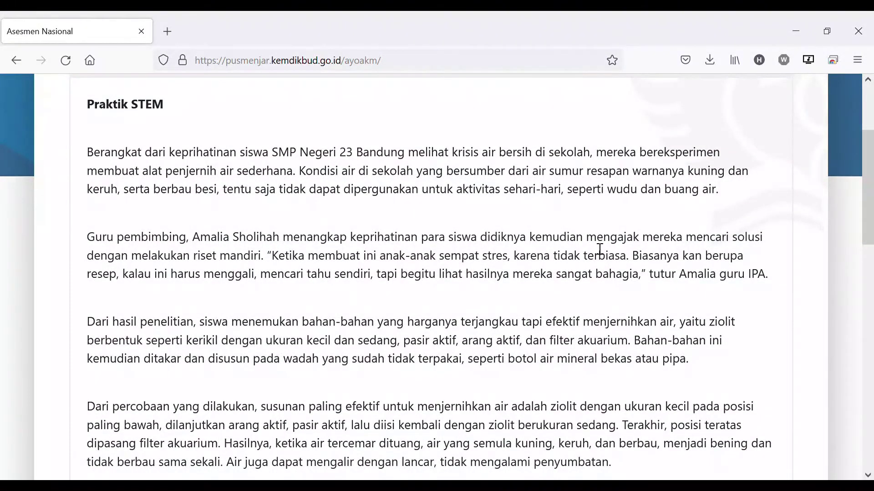
{"action": "scroll", "coordinate": [600, 249], "scroll_direction": "down", "scroll_amount": 3}
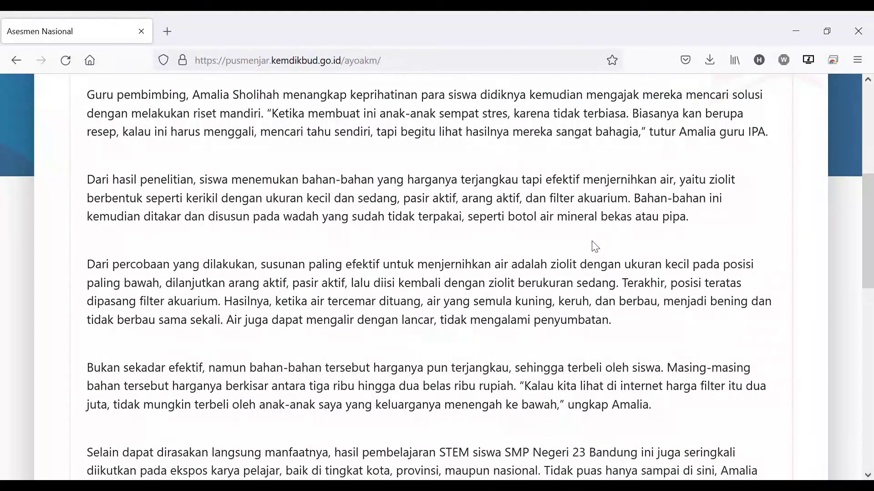
{"action": "scroll", "coordinate": [595, 247], "scroll_direction": "down", "scroll_amount": 14}
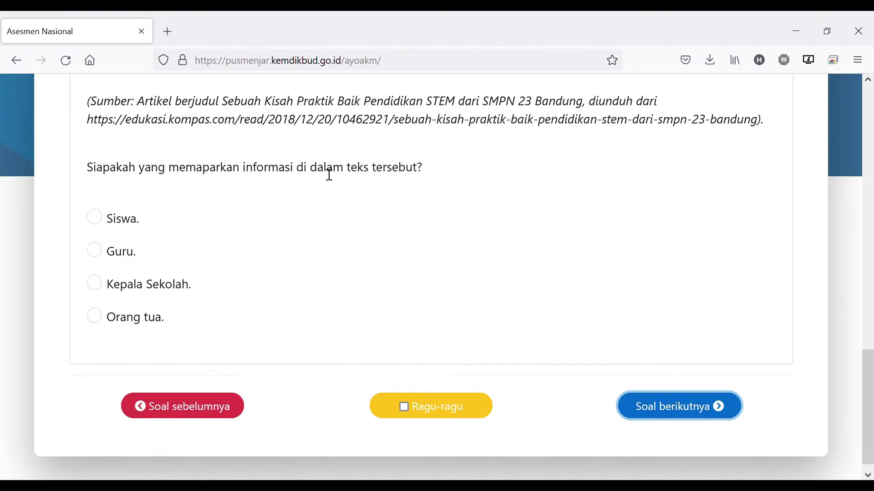
{"action": "left_click_drag", "start_coordinate": [110, 175], "coordinate": [177, 173]}
{"action": "left_click_drag", "start_coordinate": [297, 172], "coordinate": [437, 169]}
{"action": "left_click", "coordinate": [371, 223]}
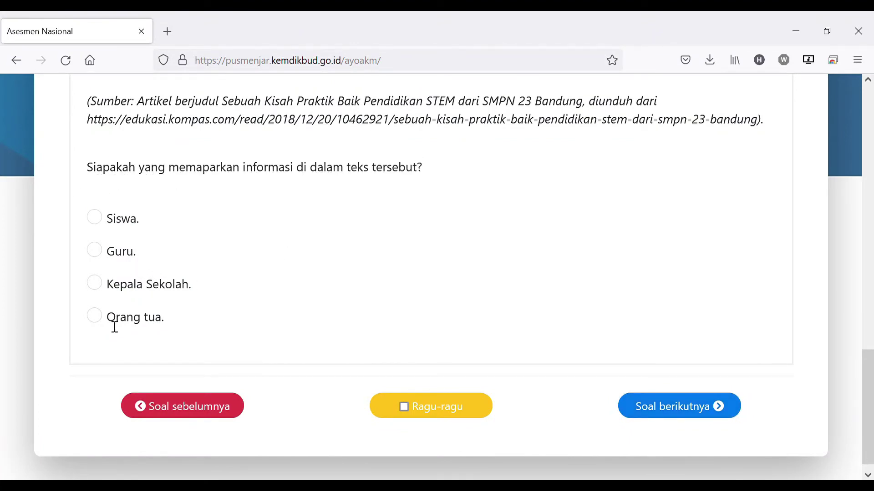
{"action": "left_click", "coordinate": [94, 250]}
Enter 'jawabanya' in question 8's short water-purifier field and advance to question 9
{"action": "left_click", "coordinate": [691, 410]}
{"action": "scroll", "coordinate": [614, 337], "scroll_direction": "down", "scroll_amount": 15}
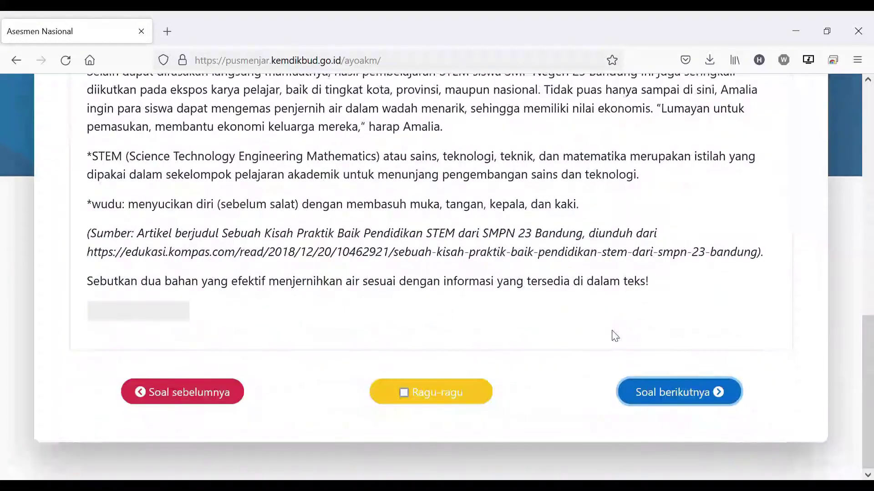
{"action": "left_click", "coordinate": [177, 319]}
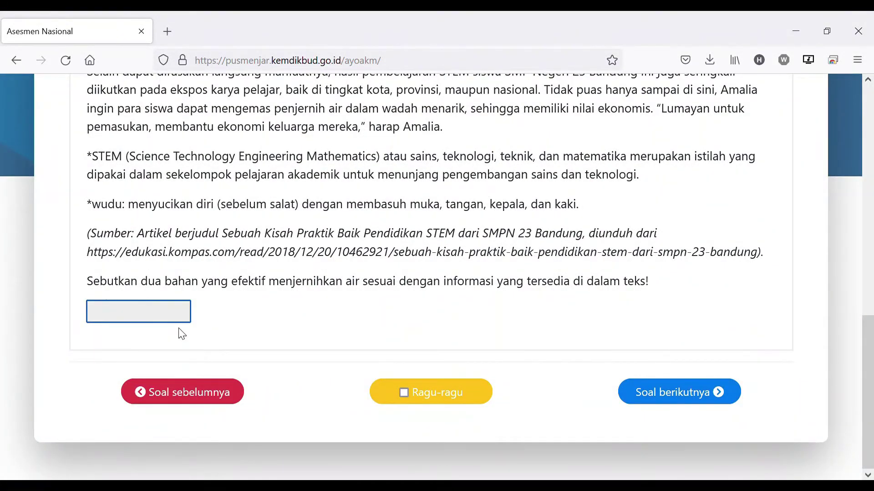
{"action": "type", "text": "jawabanya"}
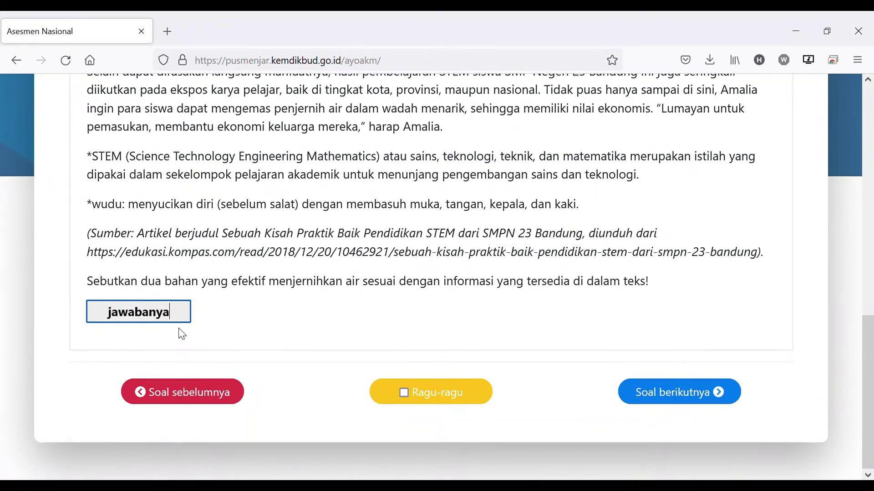
{"action": "left_click", "coordinate": [676, 395]}
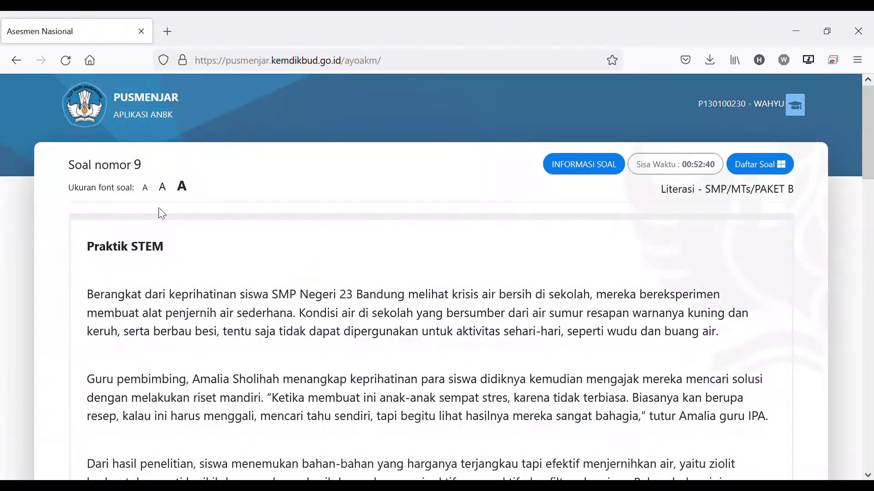
Match question 9's paragraphs: Pertama to economic potential, Ketiga to exhibition, Kelima to effective affordable design
{"action": "scroll", "coordinate": [196, 267], "scroll_direction": "down", "scroll_amount": 15}
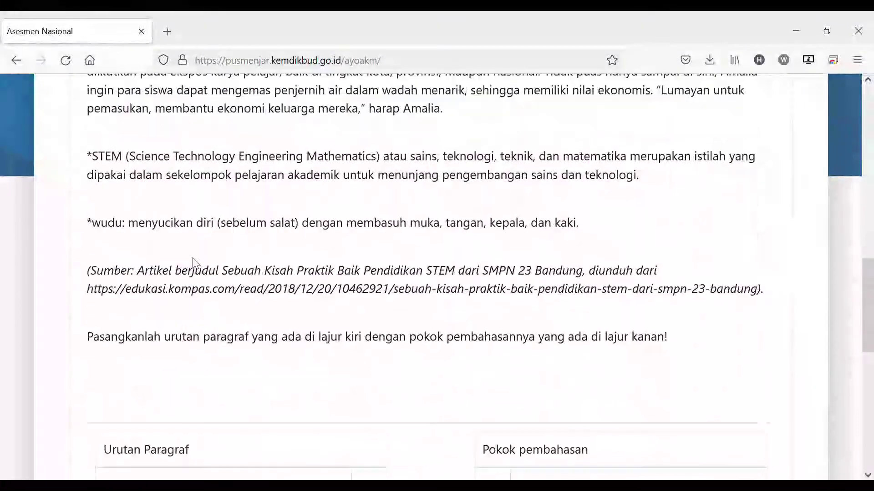
{"action": "scroll", "coordinate": [195, 262], "scroll_direction": "down", "scroll_amount": 7}
{"action": "left_click", "coordinate": [369, 182]}
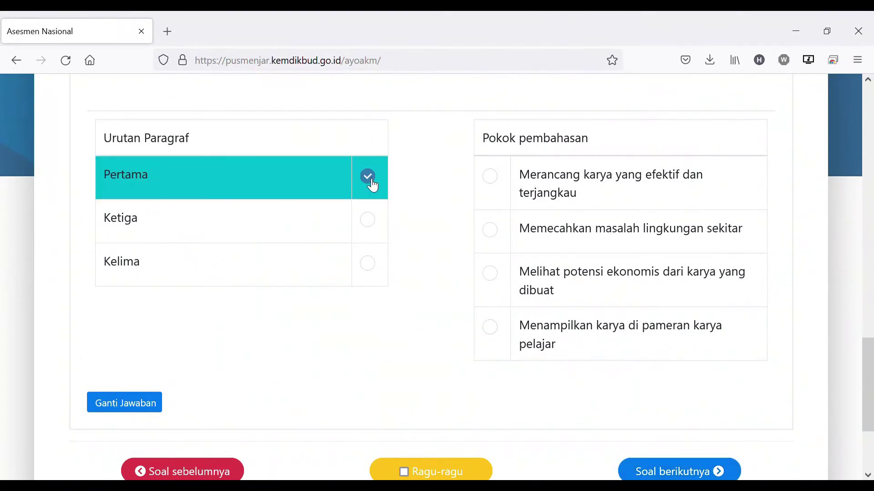
{"action": "left_click", "coordinate": [496, 278]}
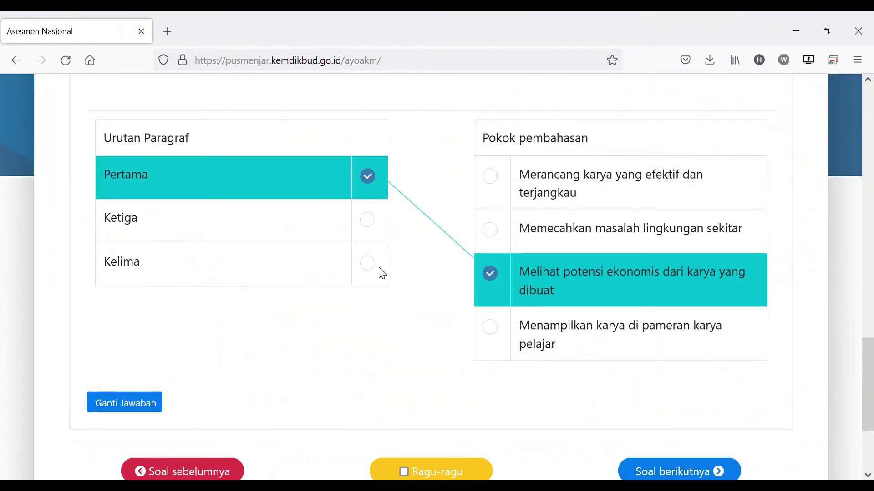
{"action": "left_click", "coordinate": [372, 223]}
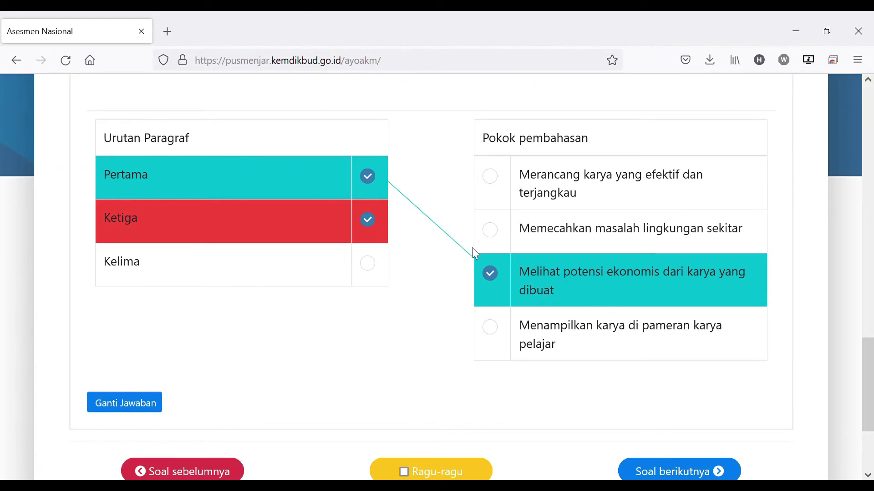
{"action": "left_click", "coordinate": [492, 325]}
{"action": "left_click", "coordinate": [377, 275]}
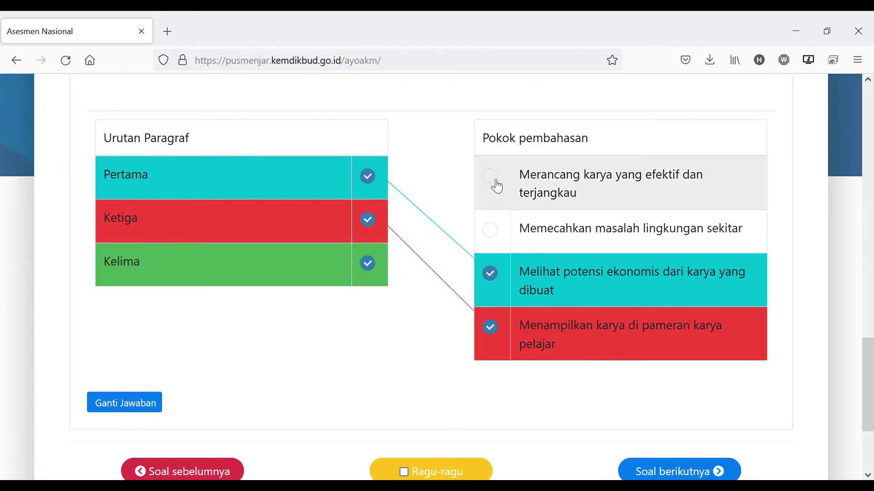
{"action": "left_click", "coordinate": [495, 182]}
{"action": "scroll", "coordinate": [548, 271], "scroll_direction": "down", "scroll_amount": 2}
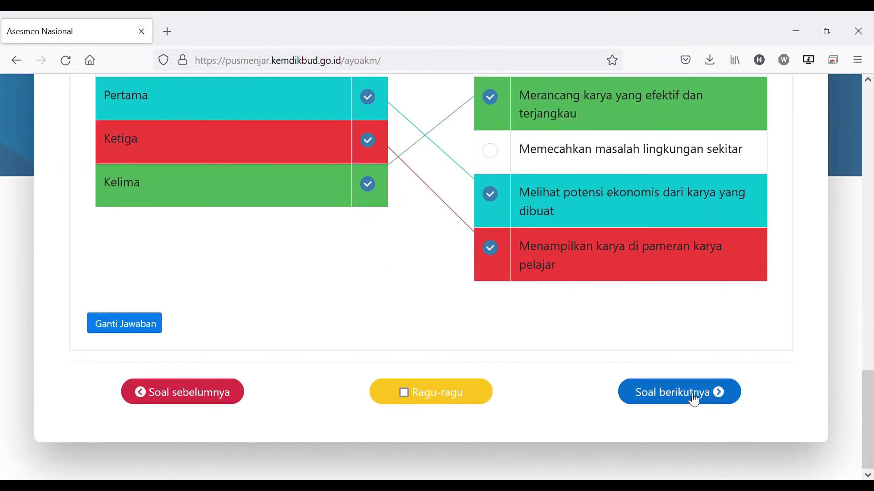
On question 10, tick the statement about the water no longer being yellow, then reach question 11
{"action": "left_click", "coordinate": [694, 400]}
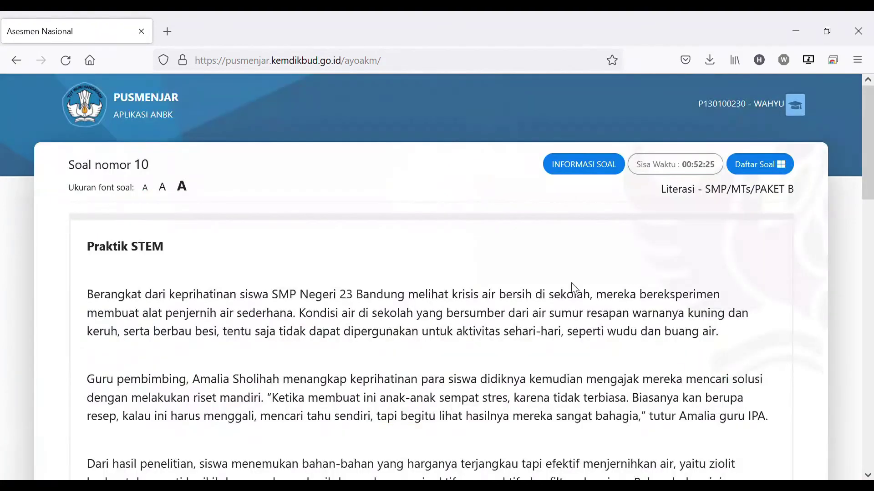
{"action": "scroll", "coordinate": [554, 295], "scroll_direction": "down", "scroll_amount": 15}
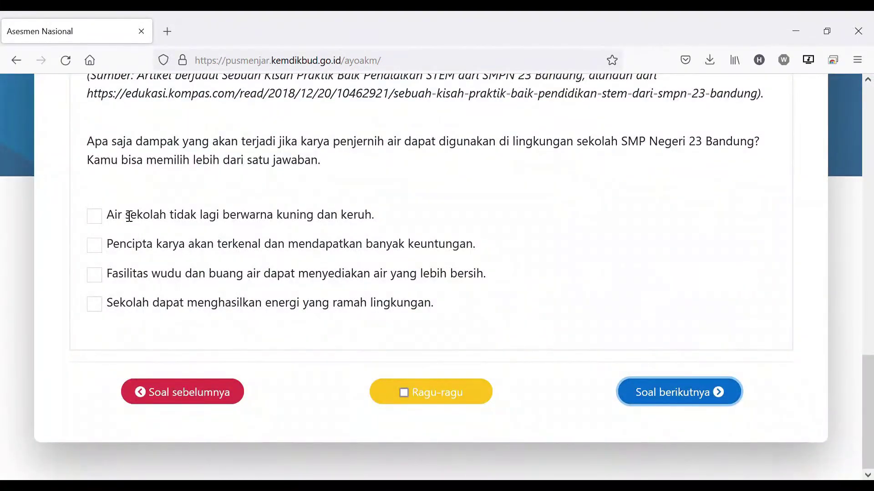
{"action": "left_click", "coordinate": [93, 218]}
{"action": "left_click", "coordinate": [646, 396]}
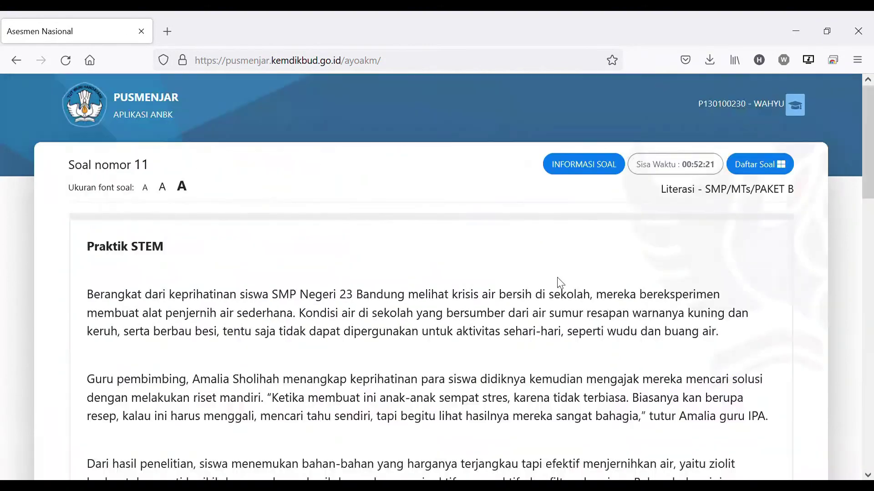
{"action": "scroll", "coordinate": [557, 279], "scroll_direction": "down", "scroll_amount": 7}
{"action": "scroll", "coordinate": [392, 281], "scroll_direction": "down", "scroll_amount": 10}
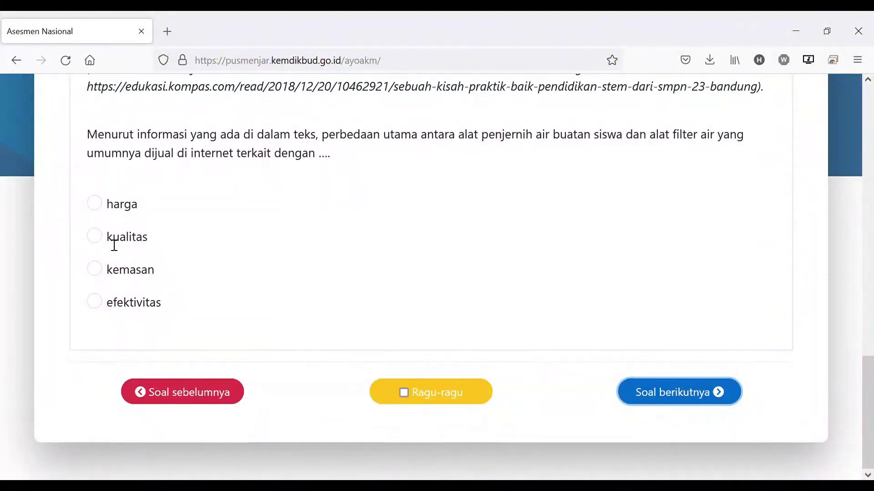
Answer question 11 with kualitas and move on to question 12
{"action": "left_click", "coordinate": [100, 241]}
{"action": "left_click", "coordinate": [630, 399]}
{"action": "scroll", "coordinate": [361, 236], "scroll_direction": "down", "scroll_amount": 15}
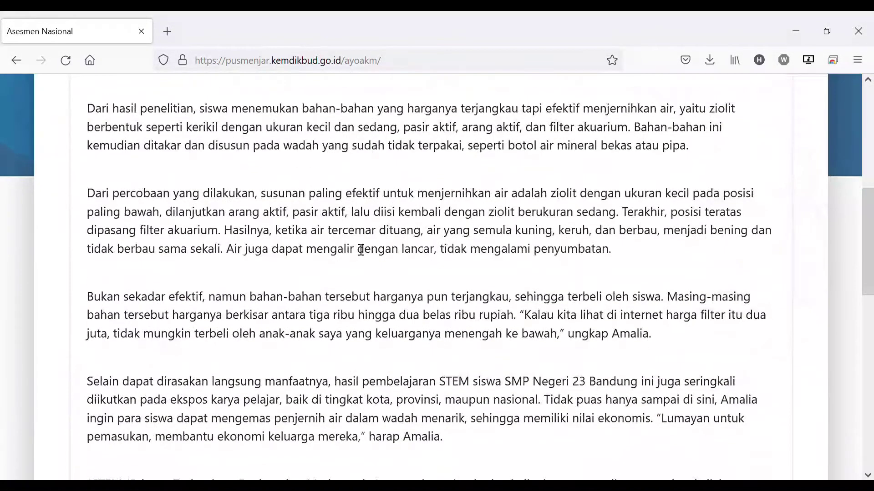
{"action": "scroll", "coordinate": [225, 230], "scroll_direction": "up", "scroll_amount": 3}
{"action": "scroll", "coordinate": [268, 236], "scroll_direction": "down", "scroll_amount": 3}
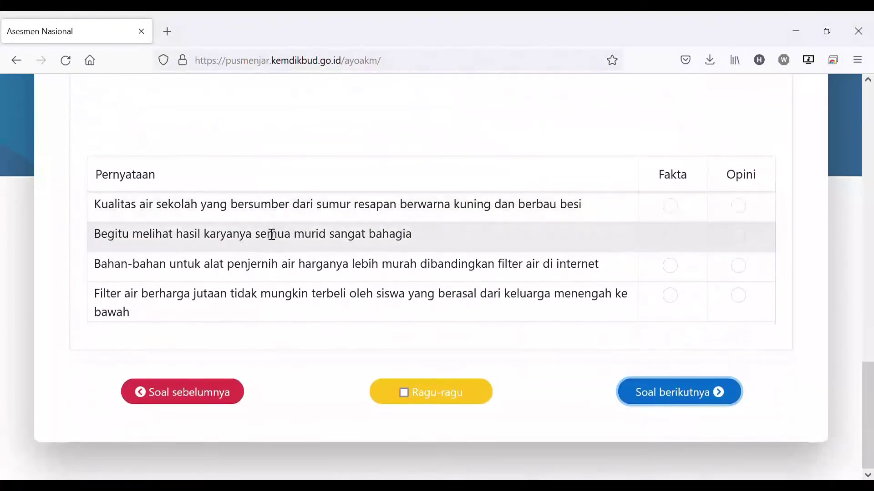
{"action": "scroll", "coordinate": [365, 203], "scroll_direction": "up", "scroll_amount": 5}
{"action": "scroll", "coordinate": [367, 203], "scroll_direction": "down", "scroll_amount": 5}
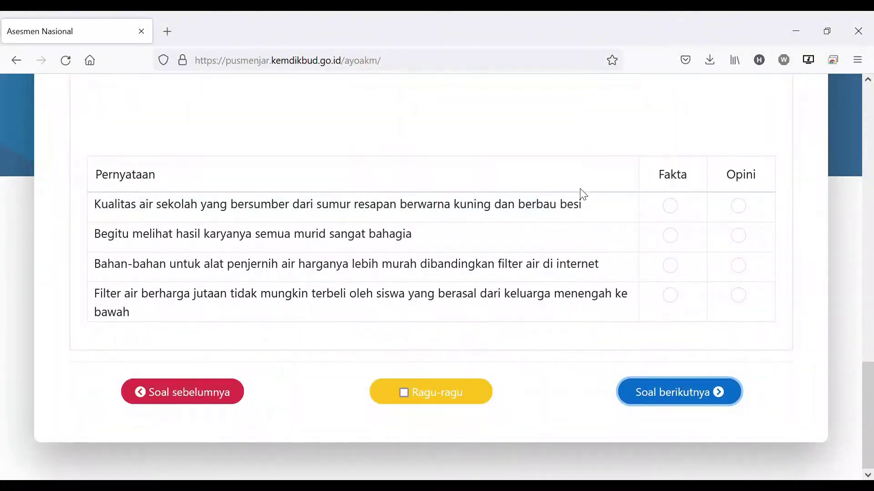
{"action": "scroll", "coordinate": [173, 189], "scroll_direction": "up", "scroll_amount": 3}
{"action": "scroll", "coordinate": [318, 209], "scroll_direction": "down", "scroll_amount": 1}
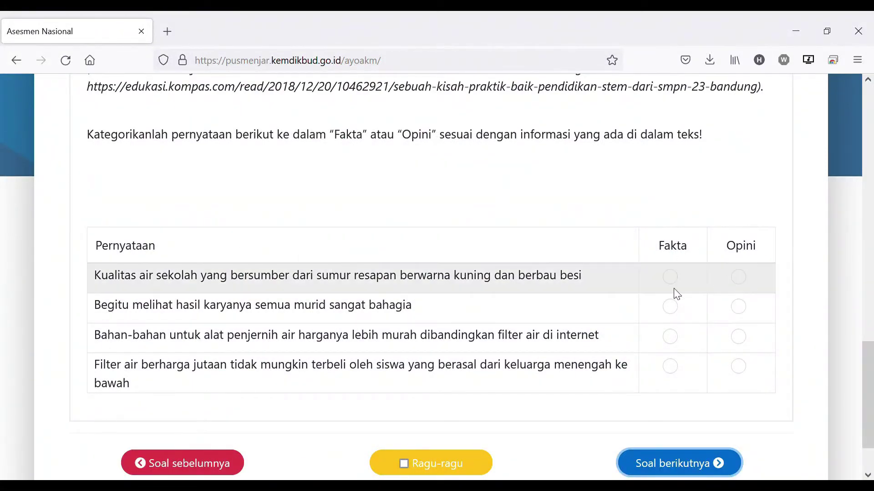
Classify question 12's four statements as Fakta, Opini, Fakta, Fakta
{"action": "left_click", "coordinate": [674, 276]}
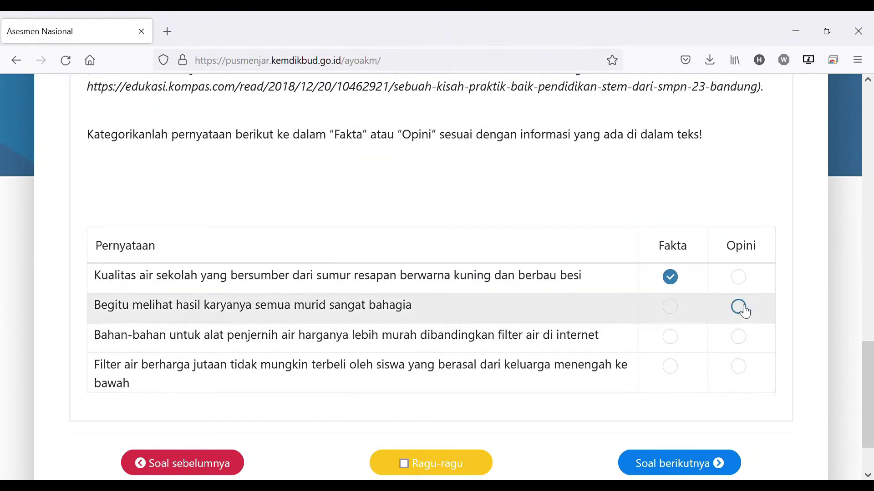
{"action": "left_click", "coordinate": [738, 306]}
{"action": "left_click", "coordinate": [670, 337]}
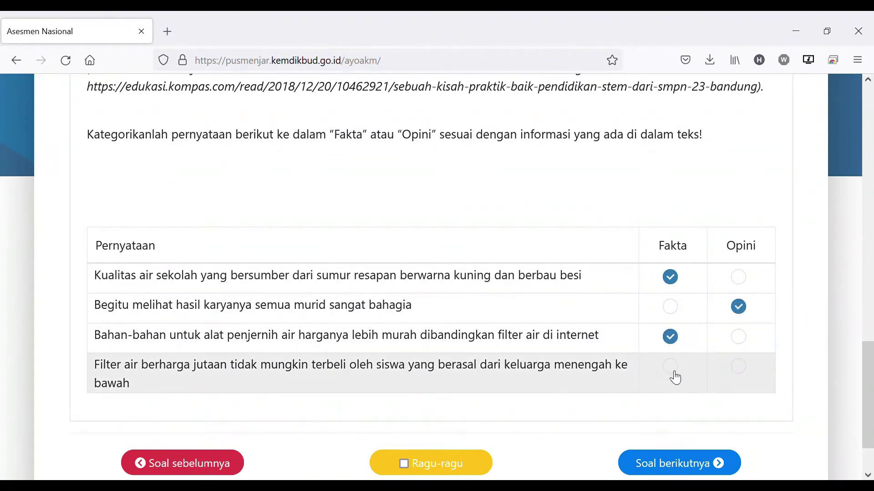
{"action": "left_click", "coordinate": [671, 367]}
{"action": "scroll", "coordinate": [709, 391], "scroll_direction": "down", "scroll_amount": 2}
Advance to question 13 and tick its first, Lingkungan sekitar, Pada dasarnya murid, and fourth statements
{"action": "left_click", "coordinate": [686, 391]}
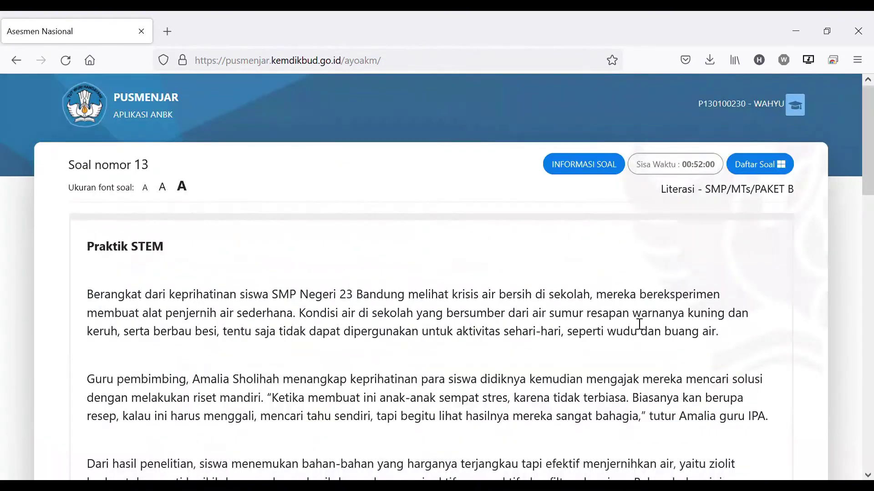
{"action": "scroll", "coordinate": [317, 276], "scroll_direction": "down", "scroll_amount": 15}
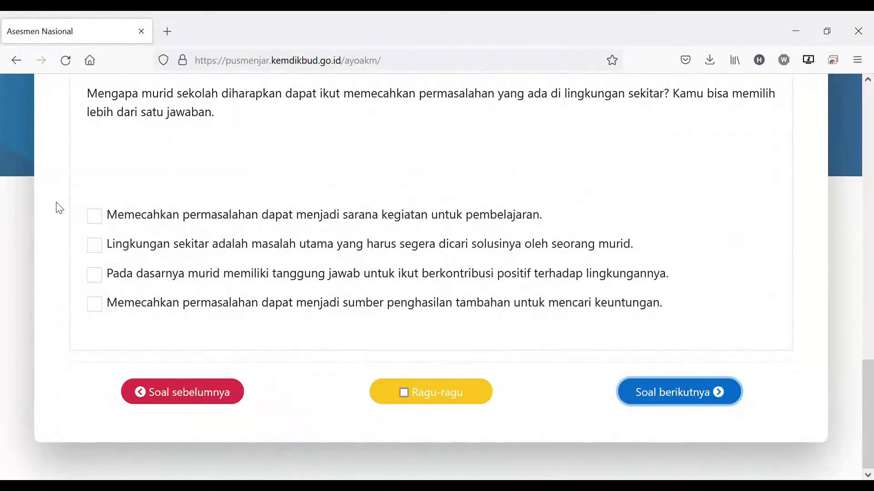
{"action": "left_click", "coordinate": [94, 246]}
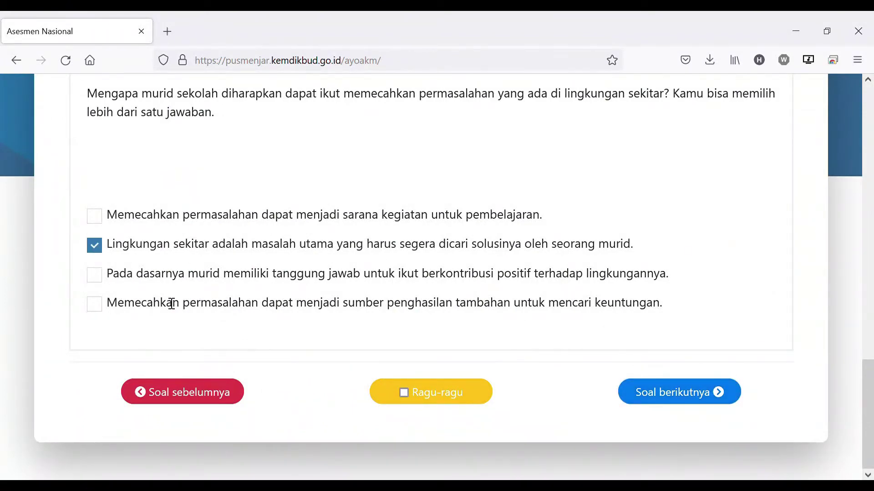
{"action": "left_click", "coordinate": [95, 276]}
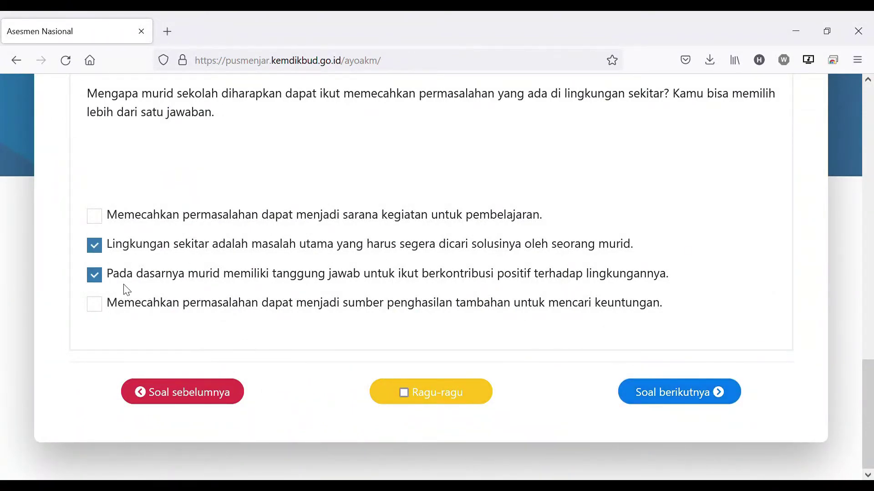
{"action": "left_click", "coordinate": [94, 216]}
{"action": "left_click", "coordinate": [94, 304]}
{"action": "scroll", "coordinate": [334, 191], "scroll_direction": "up", "scroll_amount": 2}
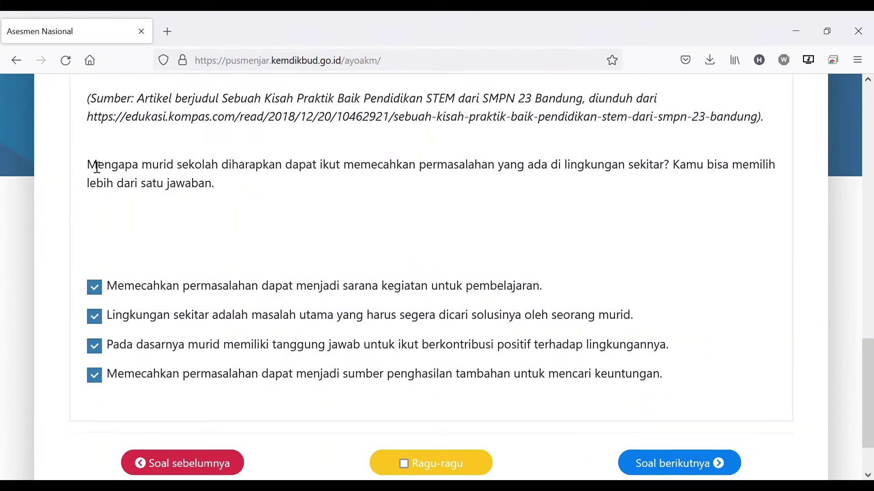
{"action": "left_click_drag", "start_coordinate": [97, 168], "coordinate": [539, 190]}
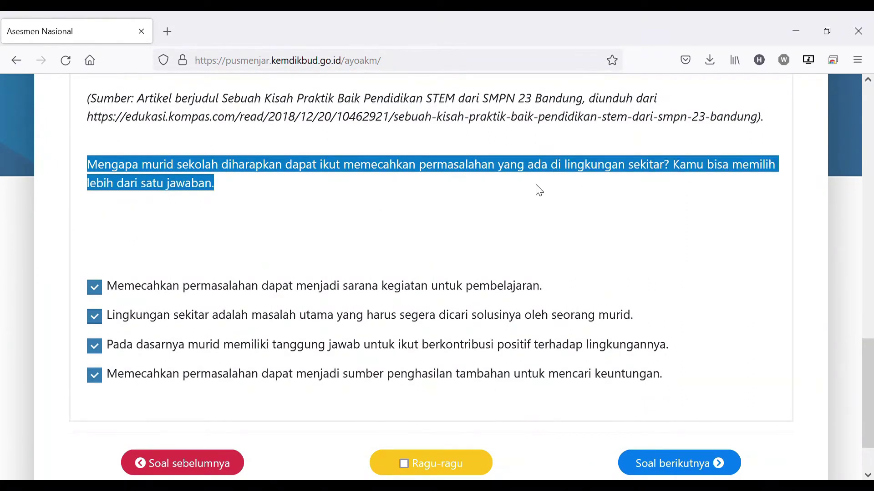
{"action": "left_click", "coordinate": [568, 195]}
Revise question 13 to statements 1, 2 and 4 ticked, third unticked, then go to question 14
{"action": "left_click", "coordinate": [95, 286]}
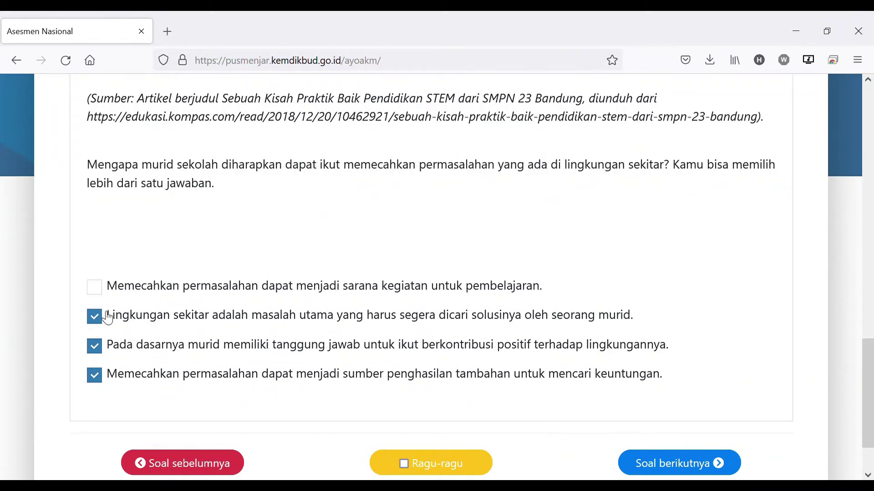
{"action": "left_click", "coordinate": [108, 317]}
{"action": "left_click", "coordinate": [94, 347]}
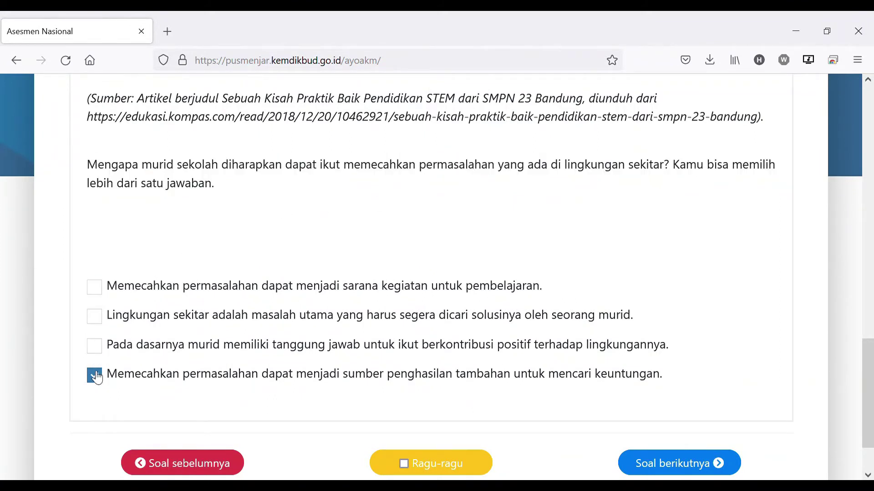
{"action": "left_click", "coordinate": [94, 376]}
{"action": "left_click", "coordinate": [96, 289]}
{"action": "left_click", "coordinate": [97, 319]}
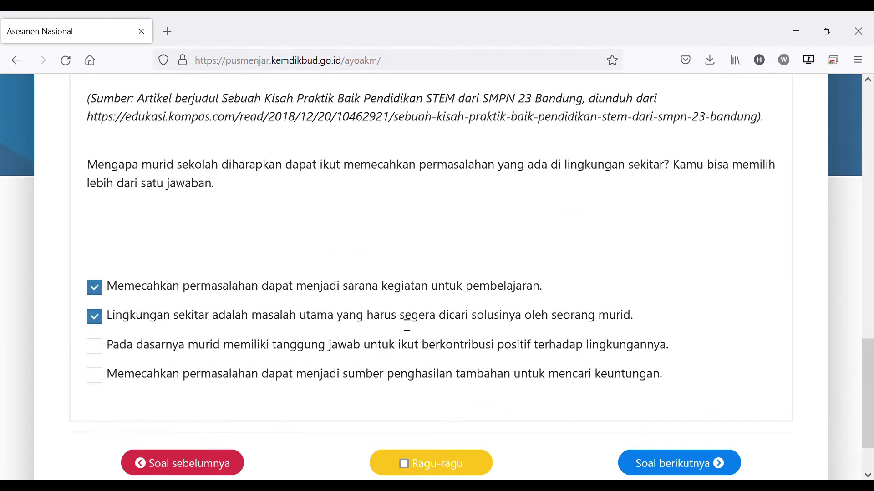
{"action": "scroll", "coordinate": [680, 408], "scroll_direction": "down", "scroll_amount": 2}
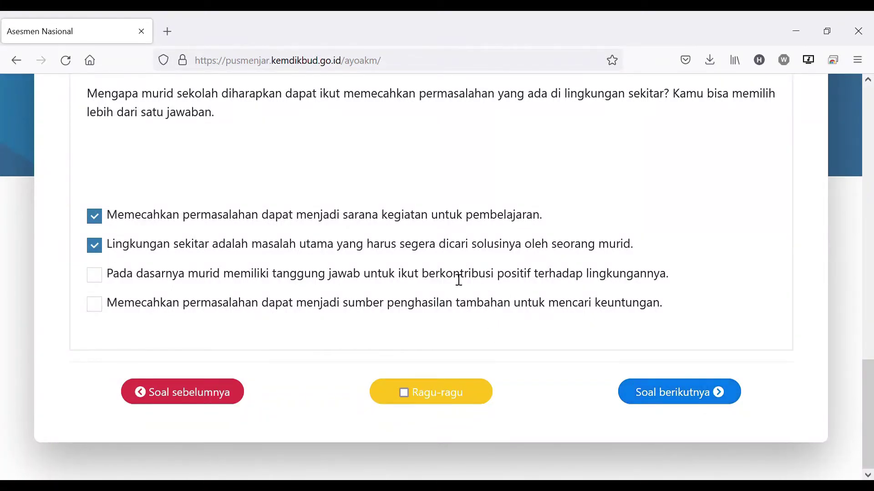
{"action": "left_click", "coordinate": [95, 277]}
{"action": "left_click", "coordinate": [97, 279]}
{"action": "left_click", "coordinate": [101, 310]}
{"action": "scroll", "coordinate": [391, 166], "scroll_direction": "up", "scroll_amount": 2}
{"action": "scroll", "coordinate": [554, 328], "scroll_direction": "down", "scroll_amount": 2}
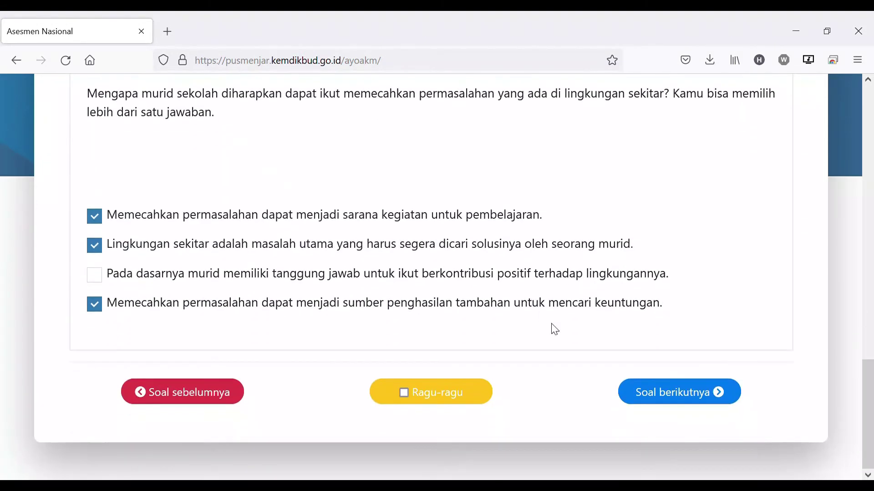
{"action": "left_click", "coordinate": [664, 399]}
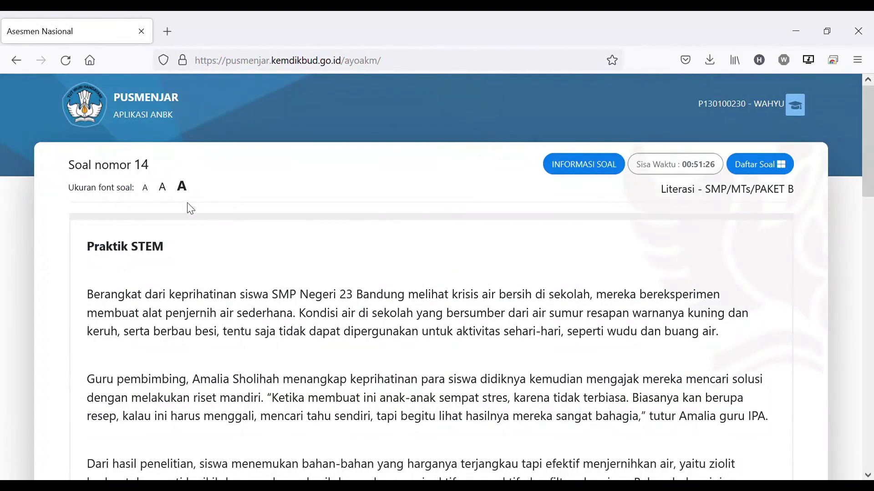
Pass through essay questions 14 and 15, focusing each answer box without typing an answer
{"action": "scroll", "coordinate": [190, 209], "scroll_direction": "down", "scroll_amount": 20}
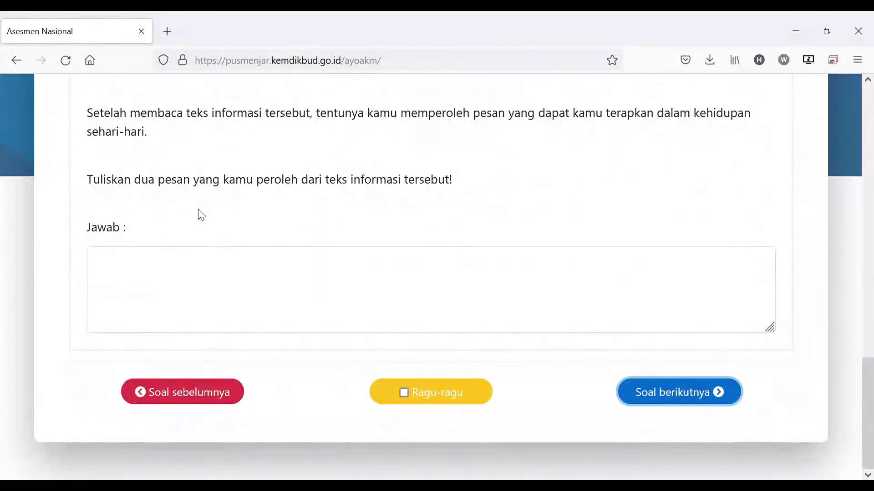
{"action": "left_click", "coordinate": [223, 293]}
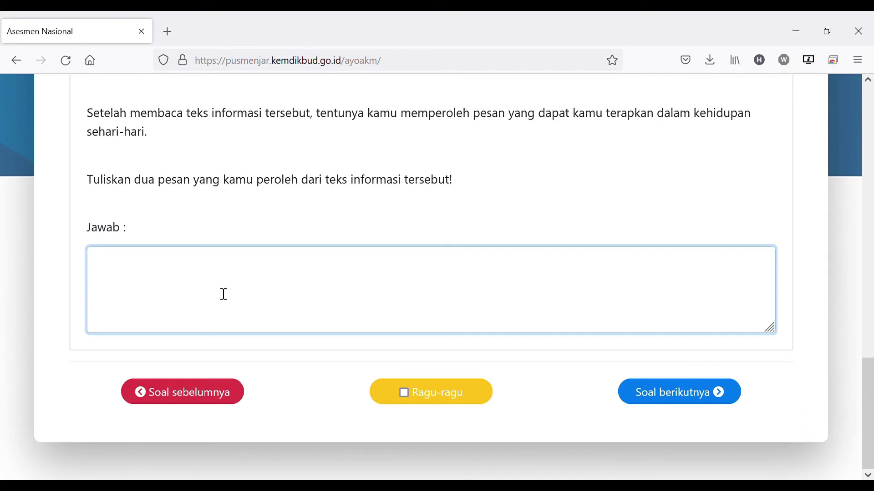
{"action": "left_click", "coordinate": [703, 399]}
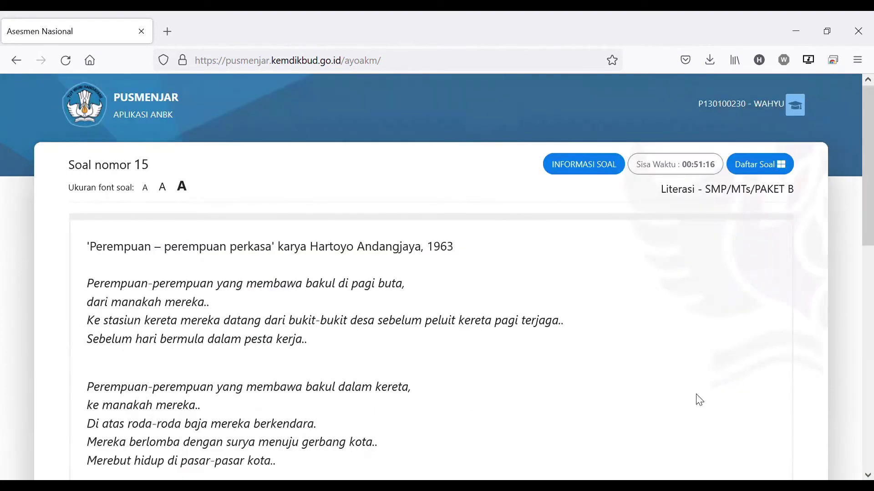
{"action": "scroll", "coordinate": [435, 294], "scroll_direction": "down", "scroll_amount": 2}
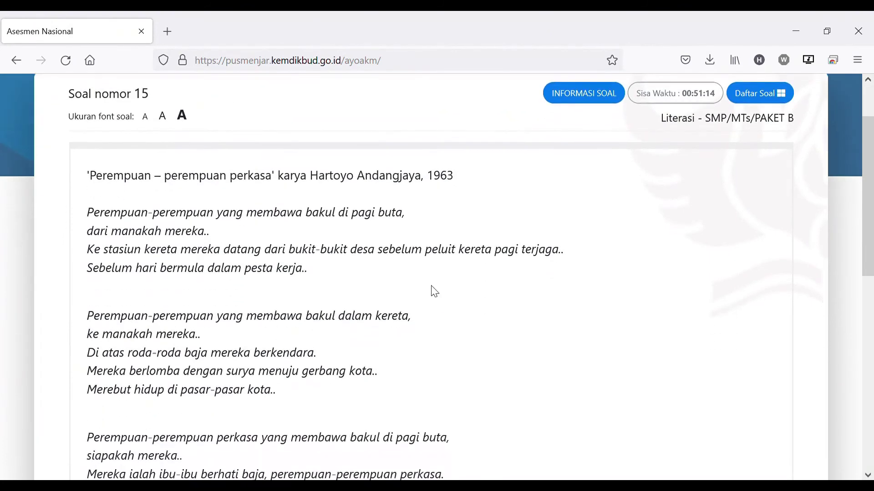
{"action": "scroll", "coordinate": [176, 188], "scroll_direction": "down", "scroll_amount": 10}
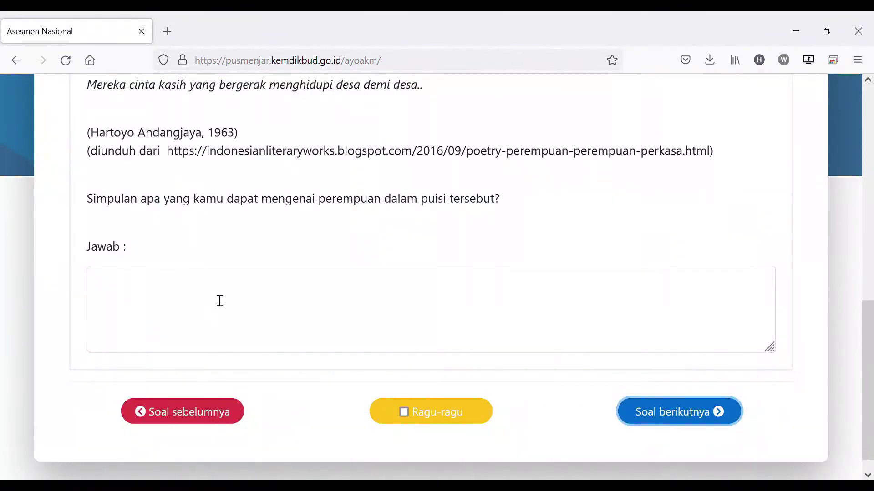
{"action": "left_click", "coordinate": [218, 300]}
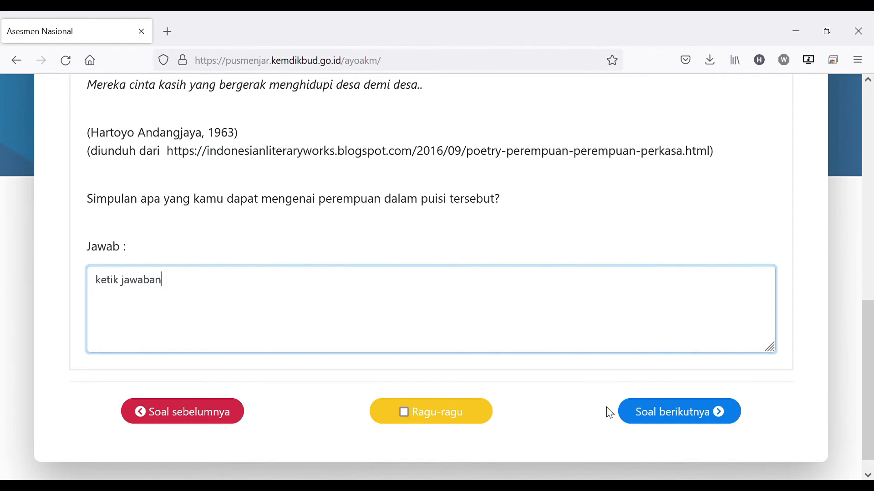
{"action": "left_click", "coordinate": [669, 415]}
Choose 'bukit desa dan pasar kota' for question 16 and advance to question 17
{"action": "scroll", "coordinate": [485, 278], "scroll_direction": "down", "scroll_amount": 10}
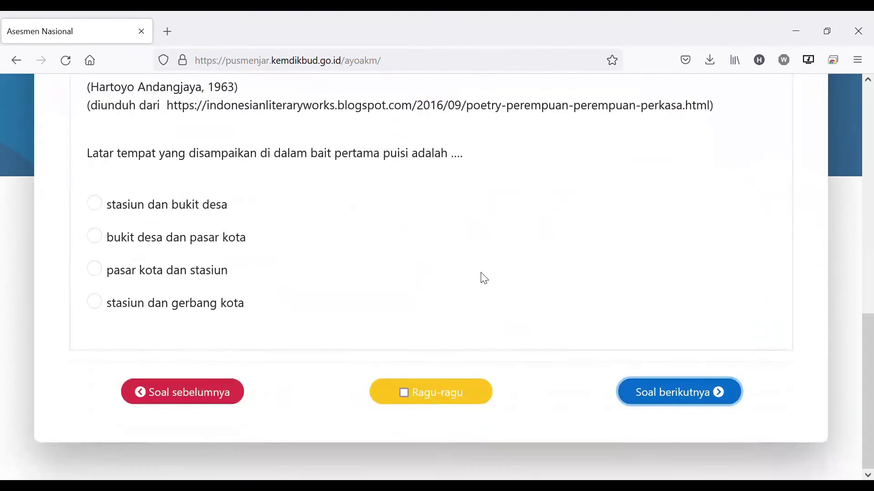
{"action": "left_click", "coordinate": [94, 235]}
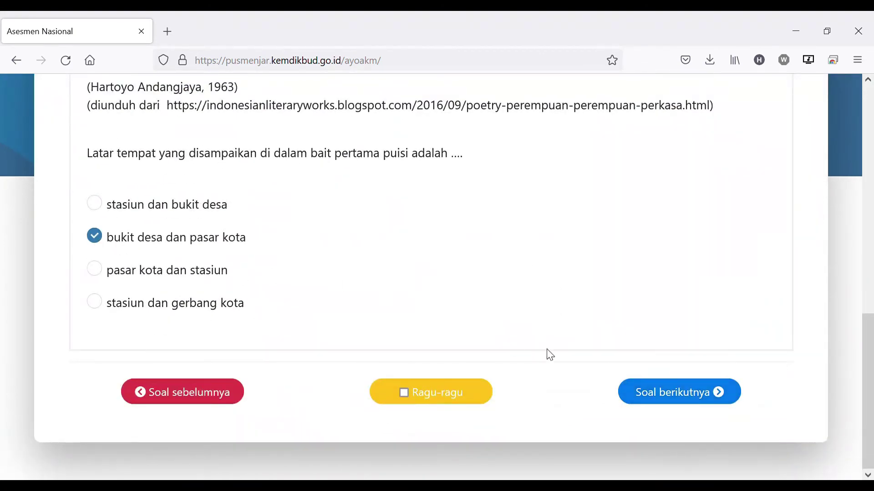
{"action": "left_click", "coordinate": [679, 394]}
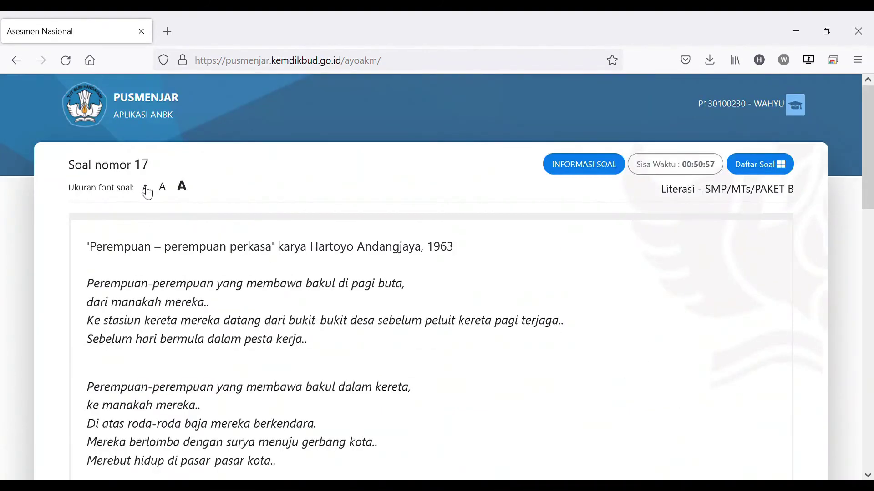
Pair Pertama with who the strong women are, Kedua with where they go, Ketiga with their origin
{"action": "scroll", "coordinate": [207, 256], "scroll_direction": "down", "scroll_amount": 15}
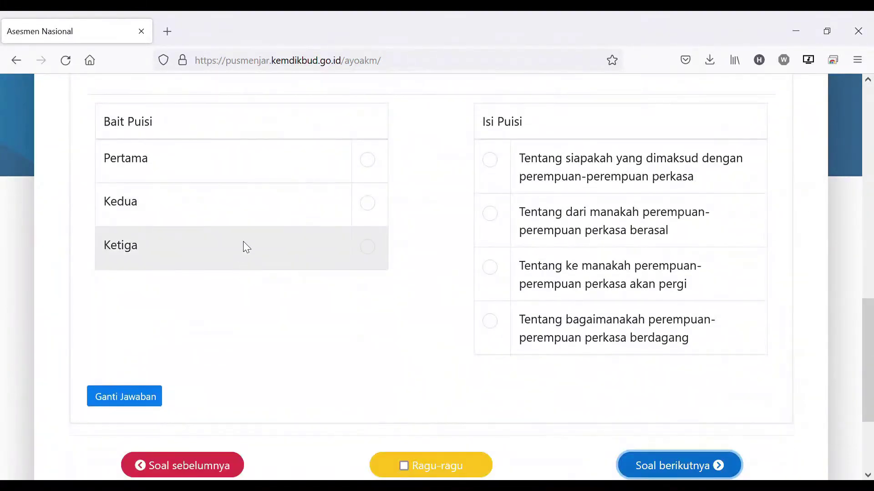
{"action": "scroll", "coordinate": [376, 271], "scroll_direction": "up", "scroll_amount": 2}
{"action": "left_click", "coordinate": [374, 235]}
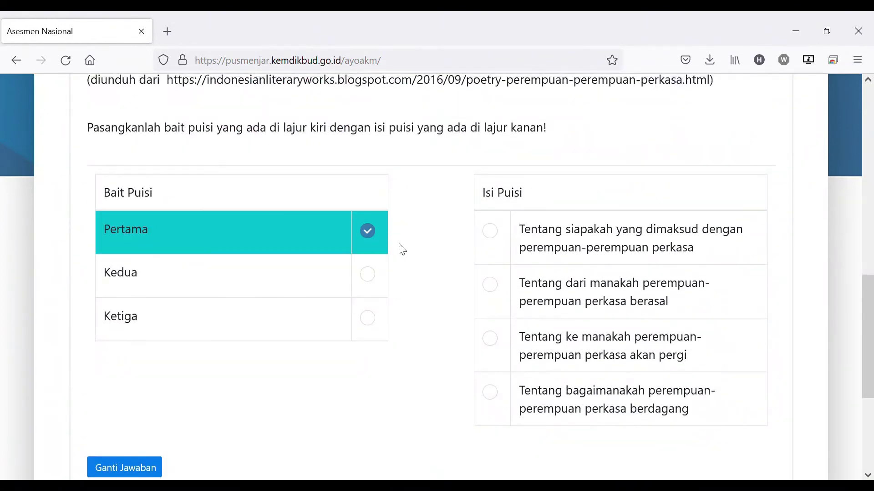
{"action": "left_click", "coordinate": [492, 233]}
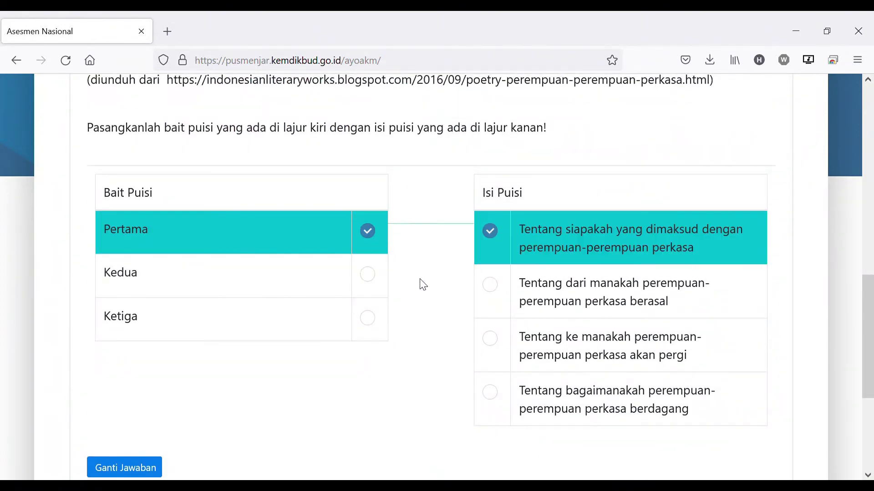
{"action": "left_click", "coordinate": [371, 278]}
{"action": "left_click", "coordinate": [496, 342]}
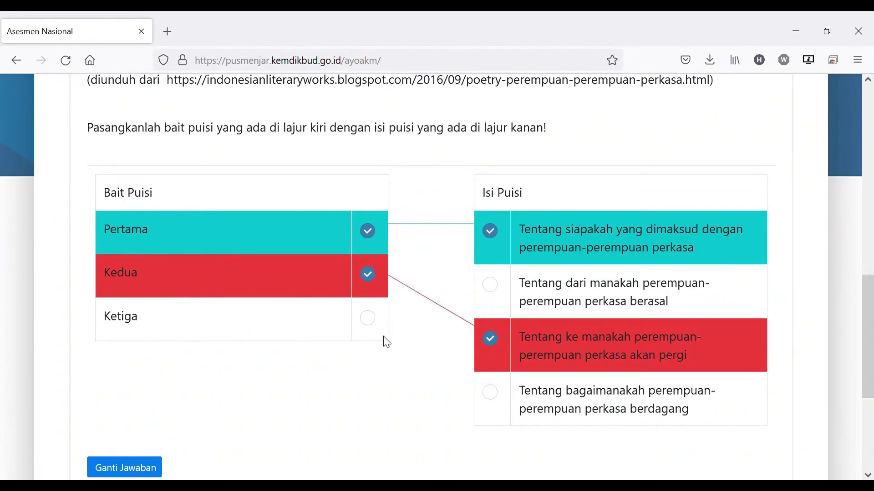
{"action": "left_click", "coordinate": [368, 318]}
{"action": "left_click", "coordinate": [490, 286]}
{"action": "scroll", "coordinate": [505, 385], "scroll_direction": "down", "scroll_amount": 2}
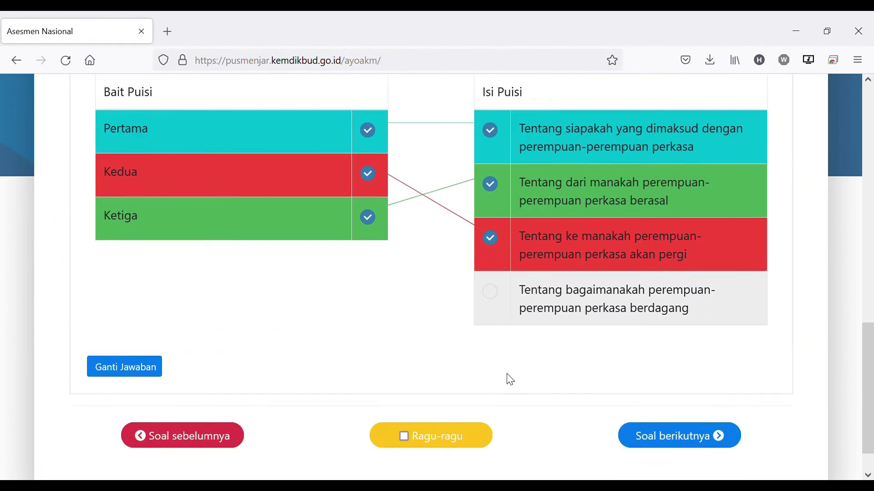
{"action": "scroll", "coordinate": [509, 380], "scroll_direction": "down", "scroll_amount": 1}
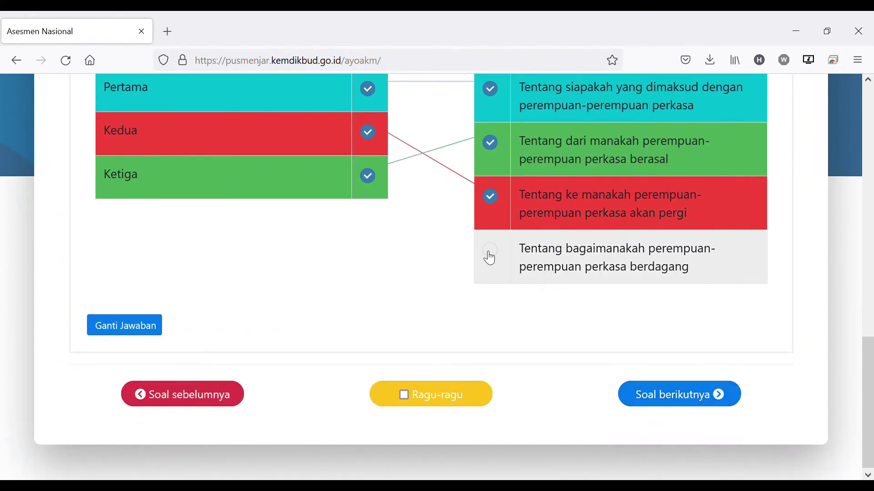
{"action": "left_click", "coordinate": [673, 397]}
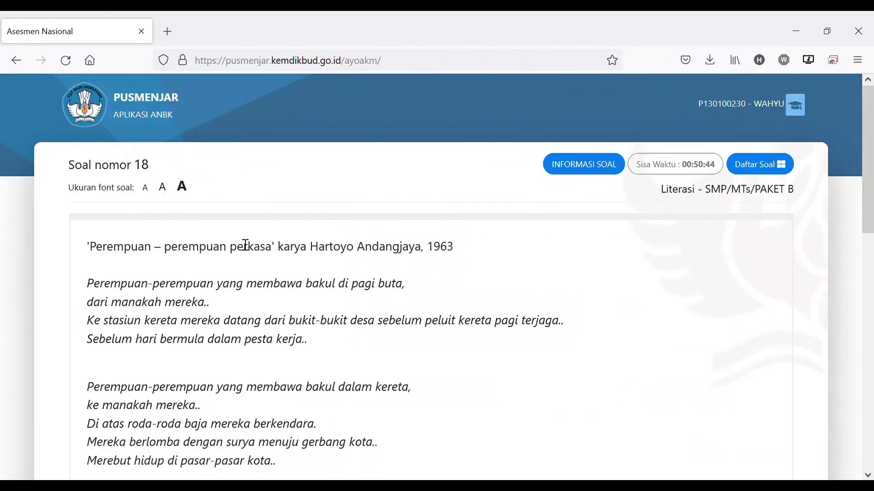
Mark question 18's rows Sesuai, Tidak Sesuai, Sesuai, Sesuai and advance to question 19
{"action": "scroll", "coordinate": [378, 191], "scroll_direction": "down", "scroll_amount": 10}
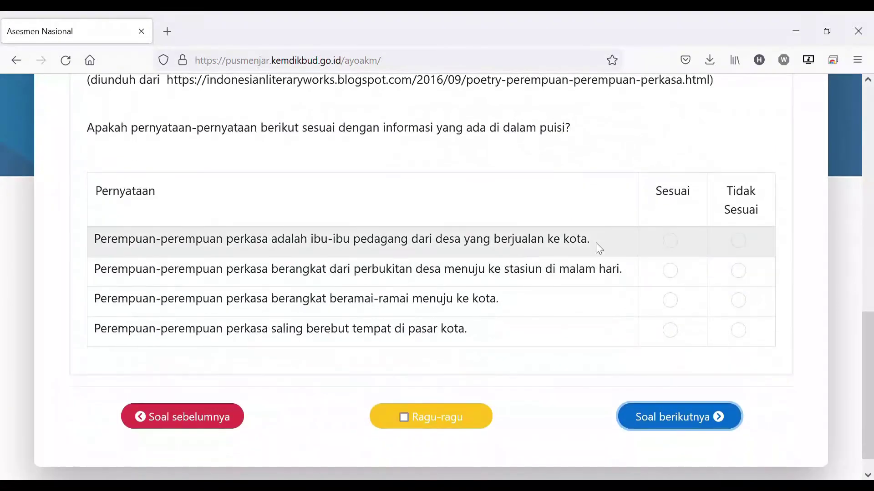
{"action": "left_click", "coordinate": [676, 241]}
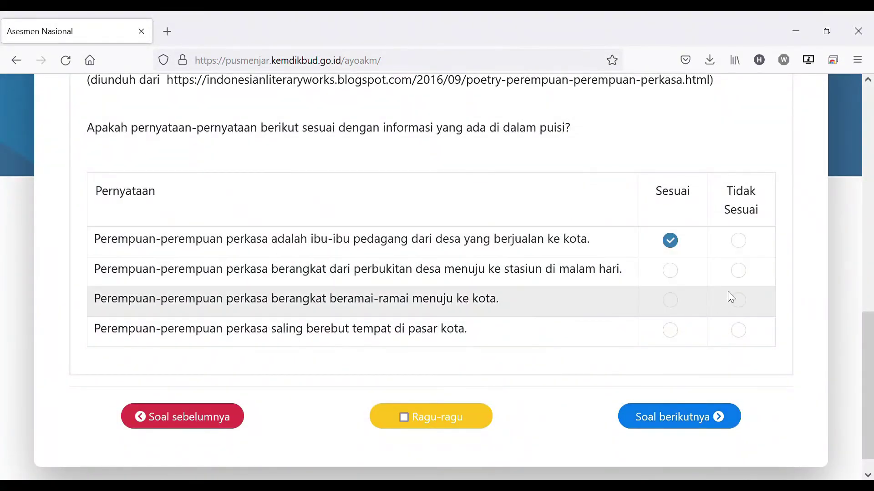
{"action": "left_click", "coordinate": [741, 272]}
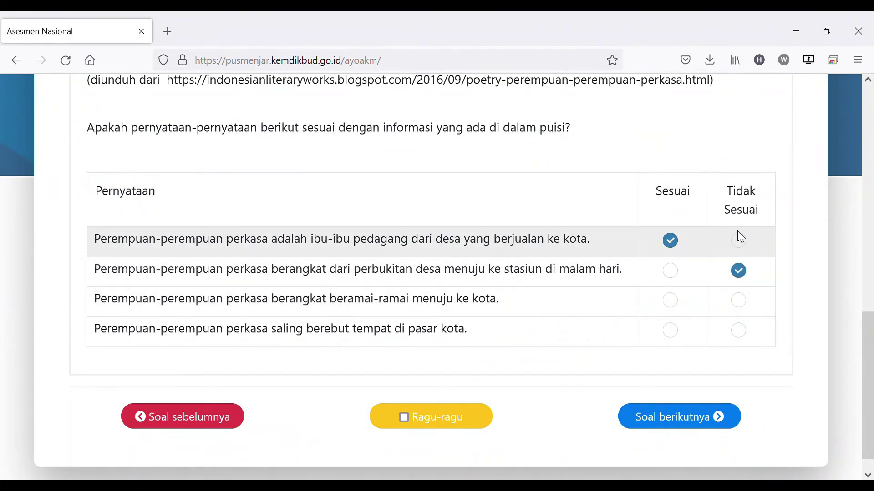
{"action": "left_click", "coordinate": [741, 243]}
{"action": "left_click", "coordinate": [675, 243]}
{"action": "left_click", "coordinate": [741, 243]}
{"action": "left_click", "coordinate": [677, 245]}
{"action": "left_click", "coordinate": [671, 300]}
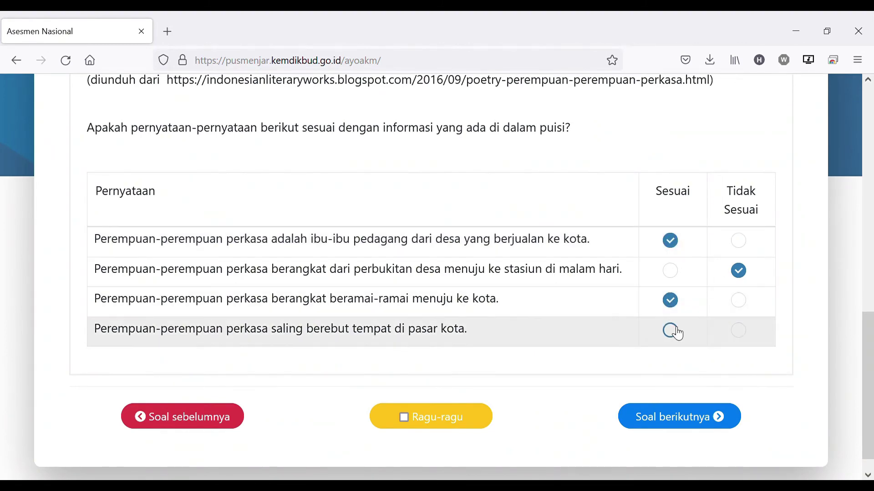
{"action": "left_click", "coordinate": [670, 330]}
{"action": "left_click", "coordinate": [683, 420]}
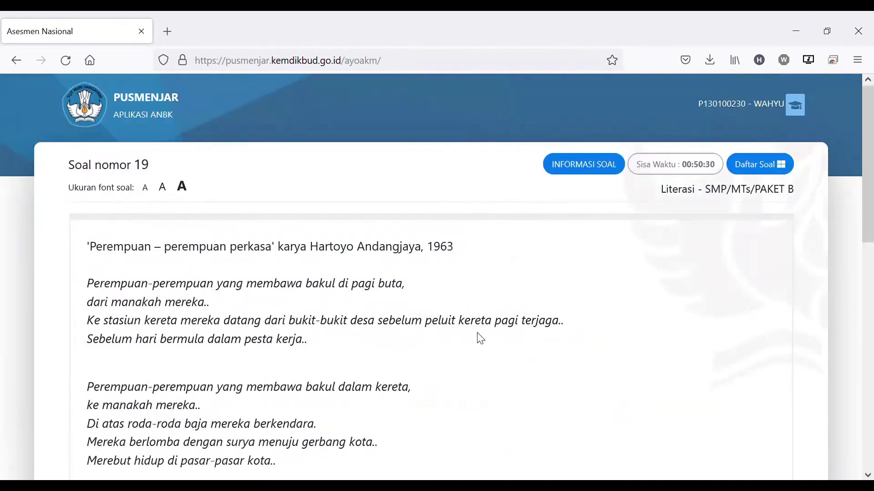
{"action": "scroll", "coordinate": [460, 310], "scroll_direction": "down", "scroll_amount": 10}
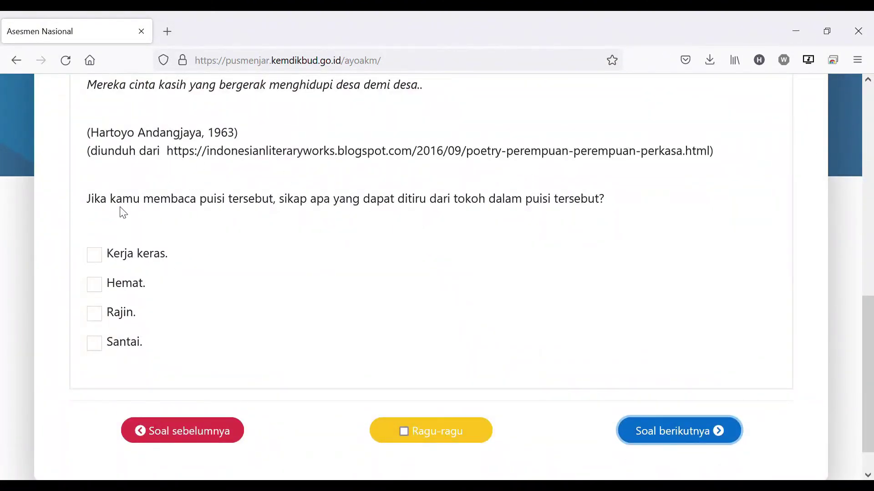
Tick Hemat, Kerja keras and Rajin as the traits for question 19
{"action": "left_click", "coordinate": [97, 286]}
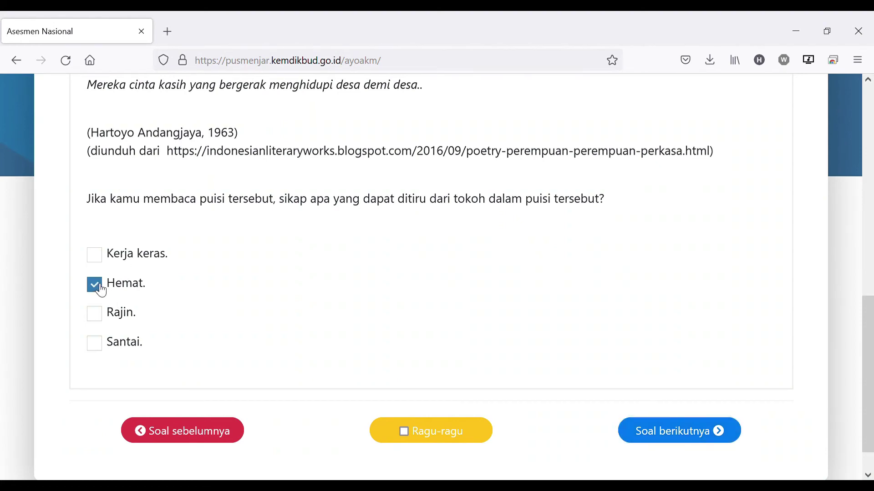
{"action": "left_click", "coordinate": [101, 264]}
{"action": "left_click", "coordinate": [100, 313]}
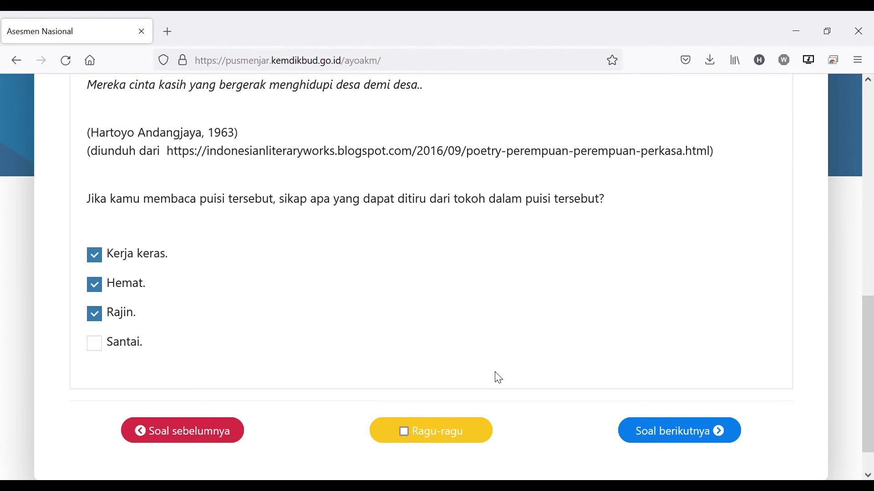
Fill the Jawab boxes on questions 20 and 21, advancing to the end-of-test confirmation
{"action": "left_click", "coordinate": [676, 433]}
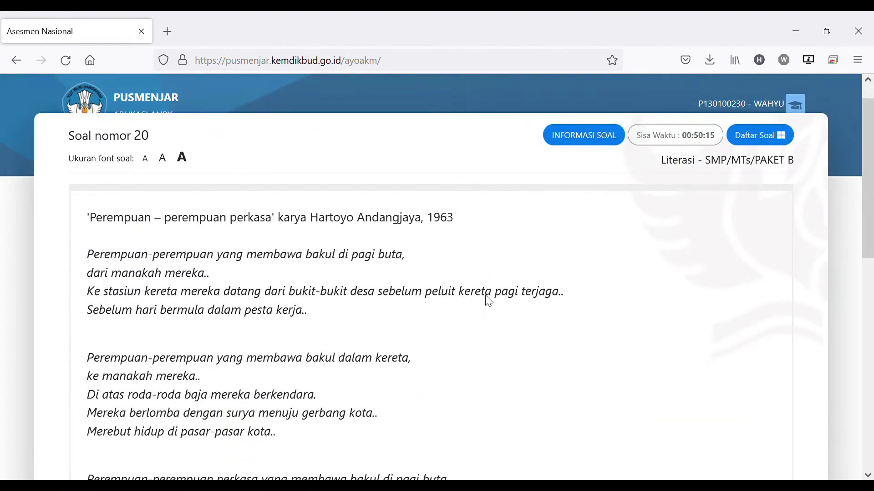
{"action": "scroll", "coordinate": [489, 300], "scroll_direction": "down", "scroll_amount": 10}
{"action": "left_click", "coordinate": [403, 312]}
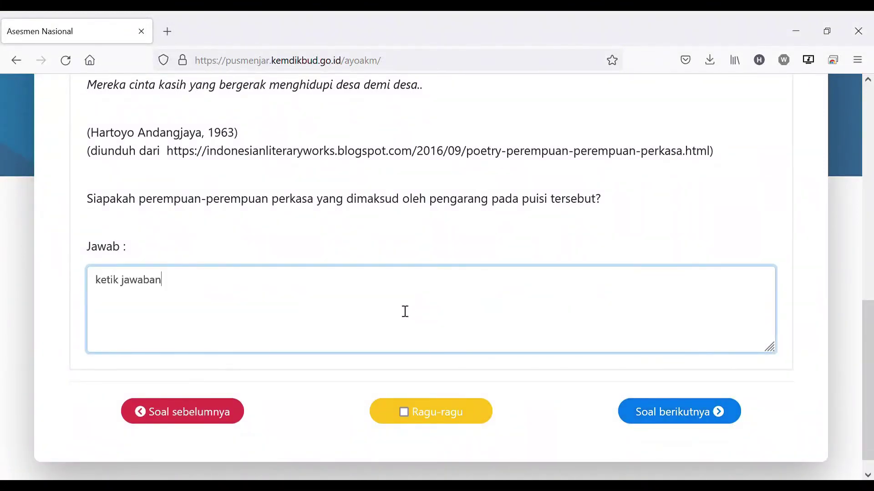
{"action": "left_click", "coordinate": [702, 416]}
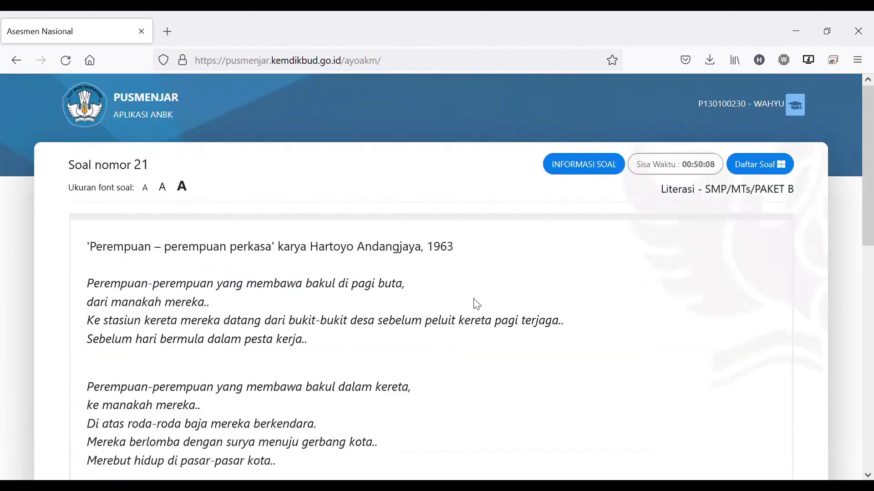
{"action": "scroll", "coordinate": [448, 289], "scroll_direction": "down", "scroll_amount": 10}
{"action": "left_click", "coordinate": [339, 305]}
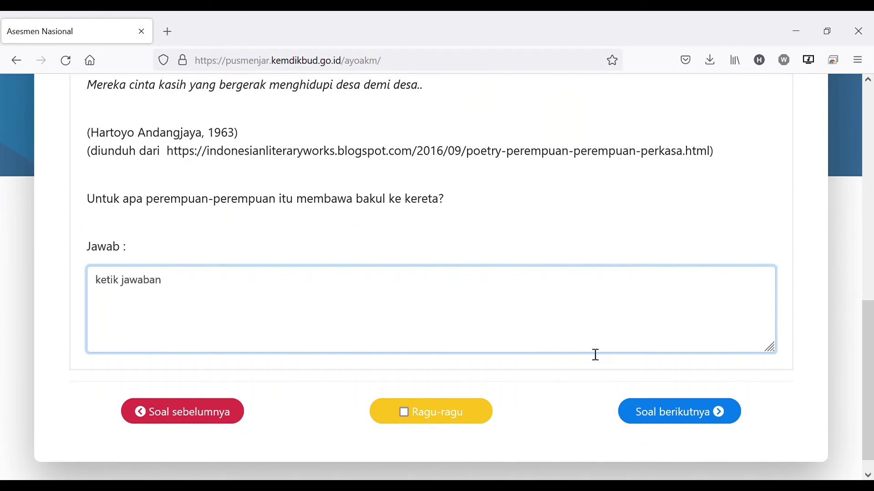
{"action": "left_click", "coordinate": [677, 410]}
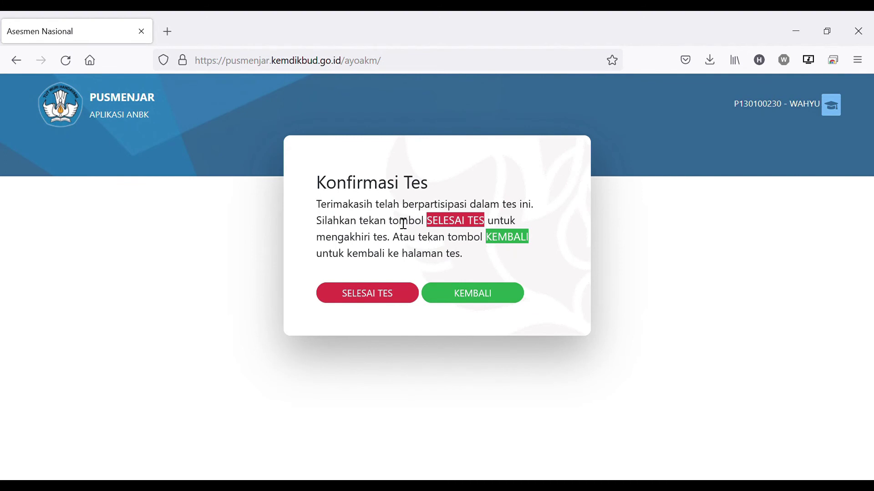
Dismiss the Konfirmasi Tes dialog with KEMBALI, returning to question 1's reading passage
{"action": "left_click_drag", "start_coordinate": [326, 184], "coordinate": [468, 255]}
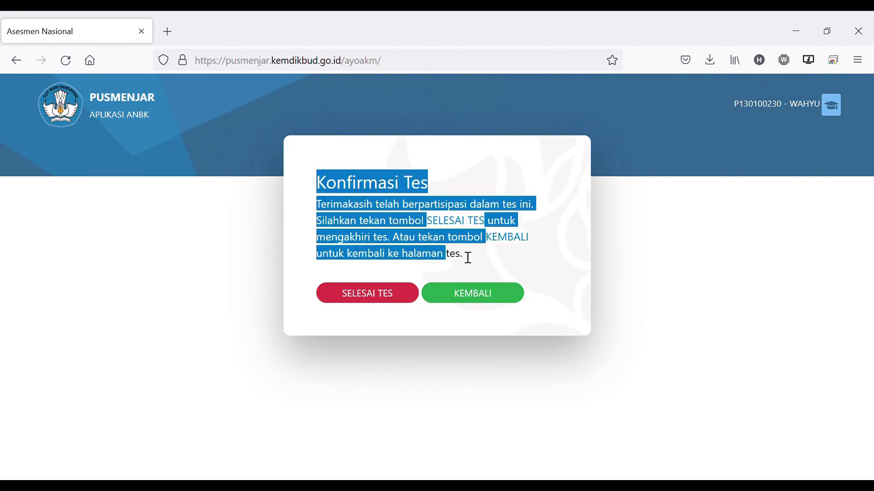
{"action": "left_click", "coordinate": [498, 267]}
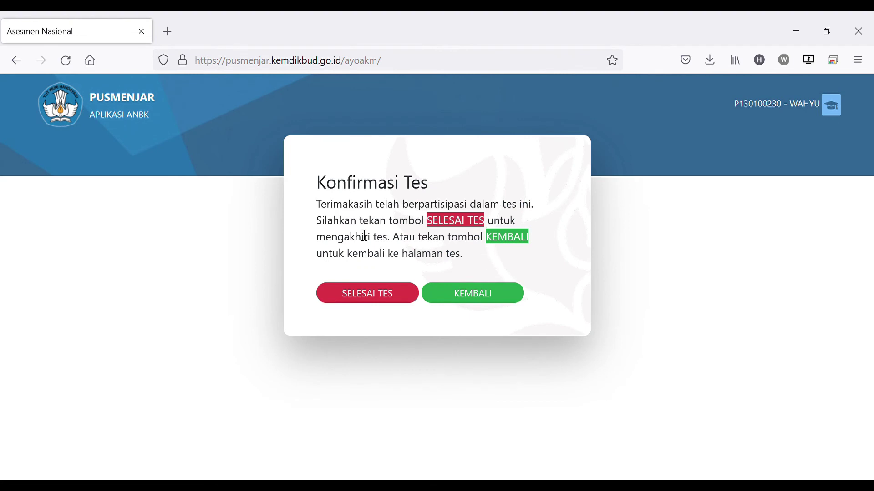
{"action": "left_click_drag", "start_coordinate": [325, 186], "coordinate": [307, 187]}
{"action": "left_click", "coordinate": [308, 186]}
{"action": "left_click", "coordinate": [474, 300]}
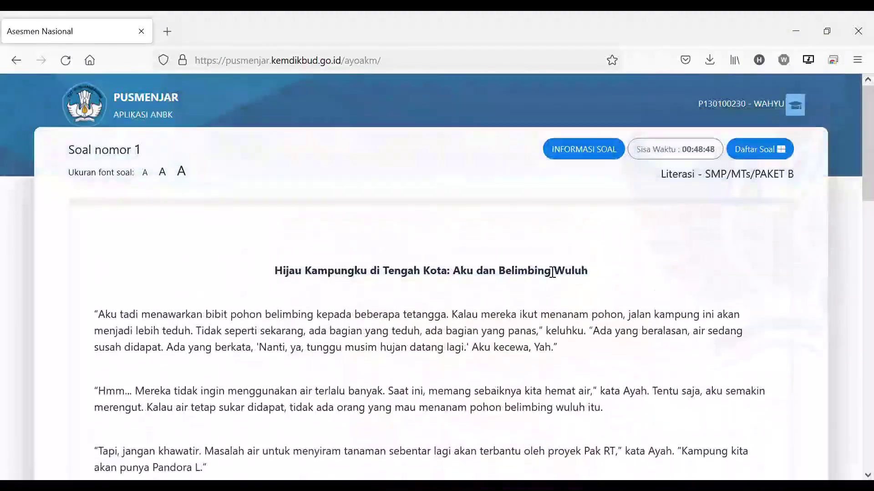
Go to question 14 via Daftar Soal and type 'ketik jawab' in its answer box
{"action": "left_click", "coordinate": [780, 166]}
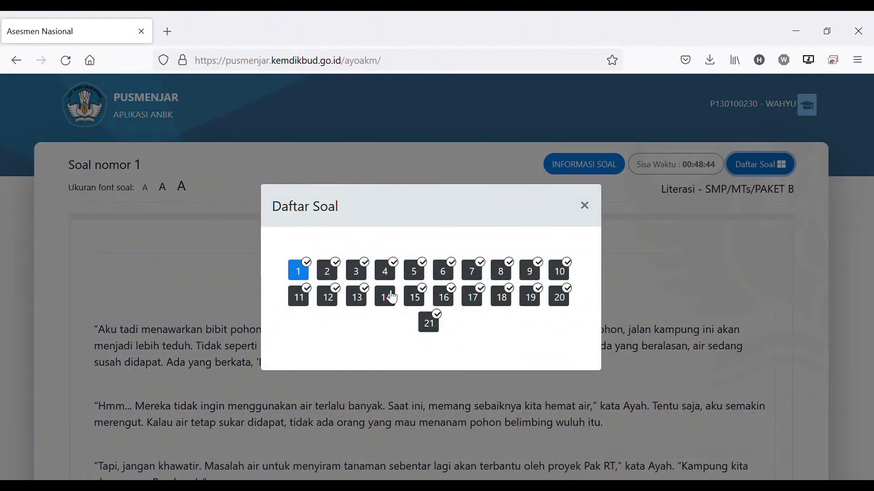
{"action": "left_click", "coordinate": [304, 275]}
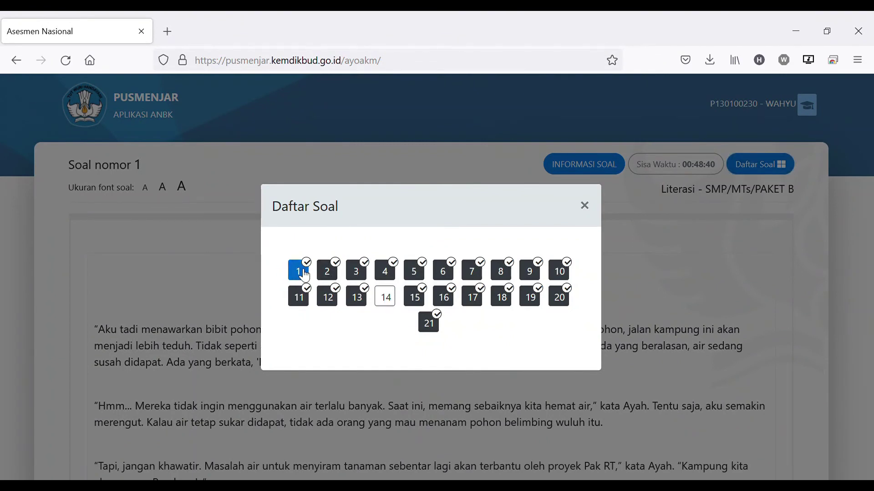
{"action": "left_click", "coordinate": [392, 301]}
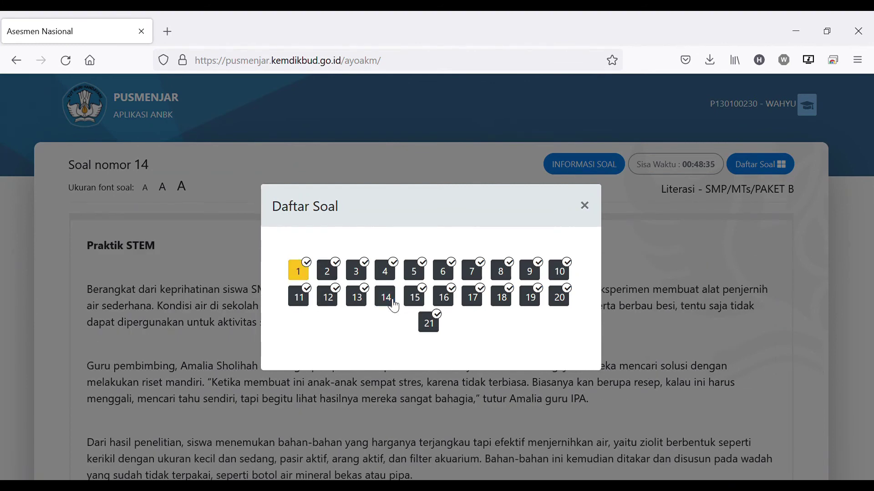
{"action": "left_click", "coordinate": [586, 207]}
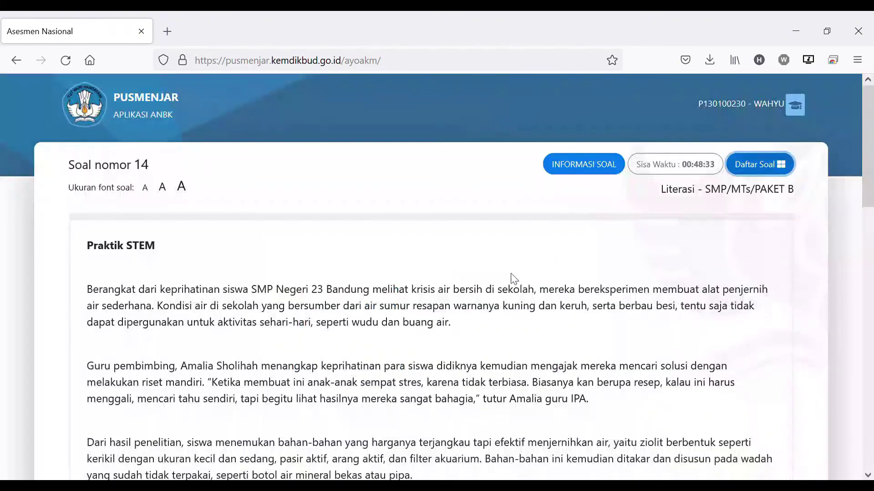
{"action": "scroll", "coordinate": [437, 292], "scroll_direction": "down", "scroll_amount": 7}
{"action": "scroll", "coordinate": [434, 290], "scroll_direction": "down", "scroll_amount": 9}
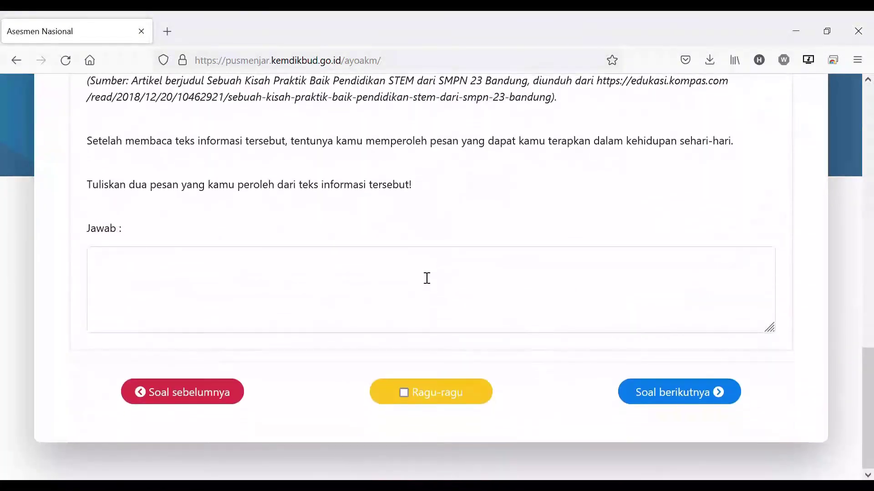
{"action": "left_click", "coordinate": [412, 287]}
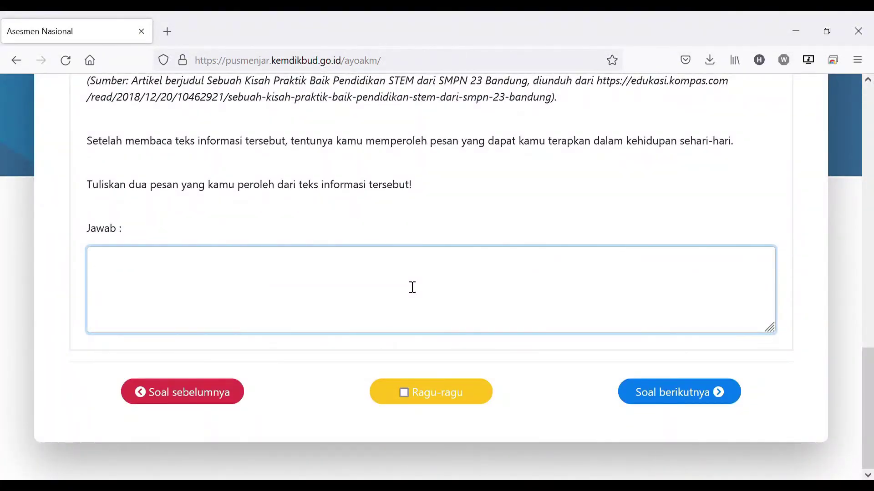
{"action": "type", "text": "ketik jawaban"}
{"action": "scroll", "coordinate": [602, 274], "scroll_direction": "up", "scroll_amount": 15}
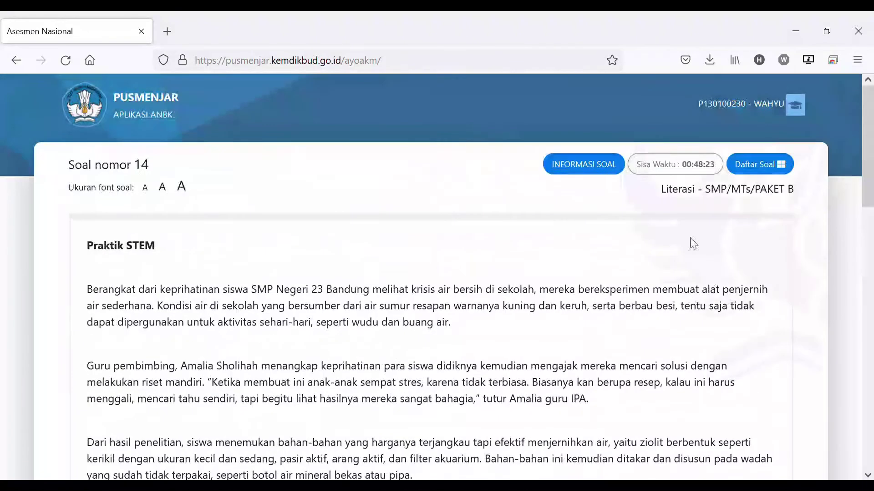
Return to question 1 through Daftar Soal and uncheck its Ragu-ragu mark
{"action": "left_click", "coordinate": [758, 163]}
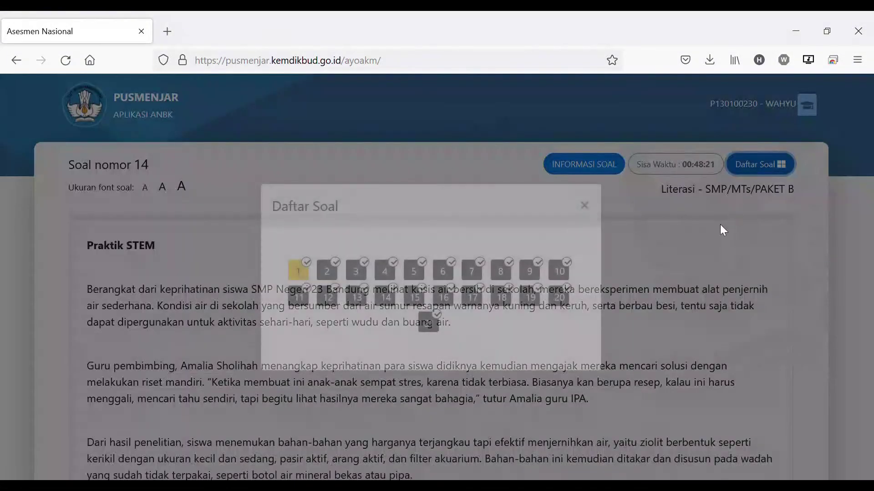
{"action": "left_click", "coordinate": [304, 273]}
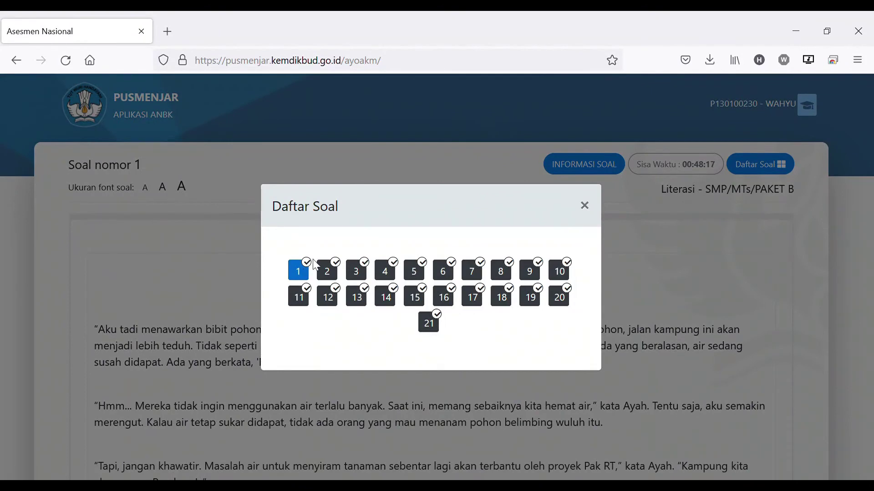
{"action": "left_click", "coordinate": [357, 271]}
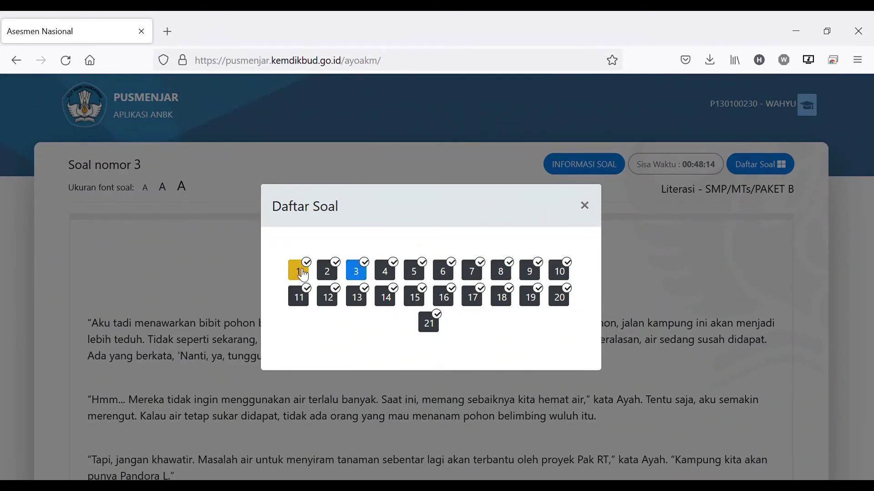
{"action": "left_click", "coordinate": [304, 273]}
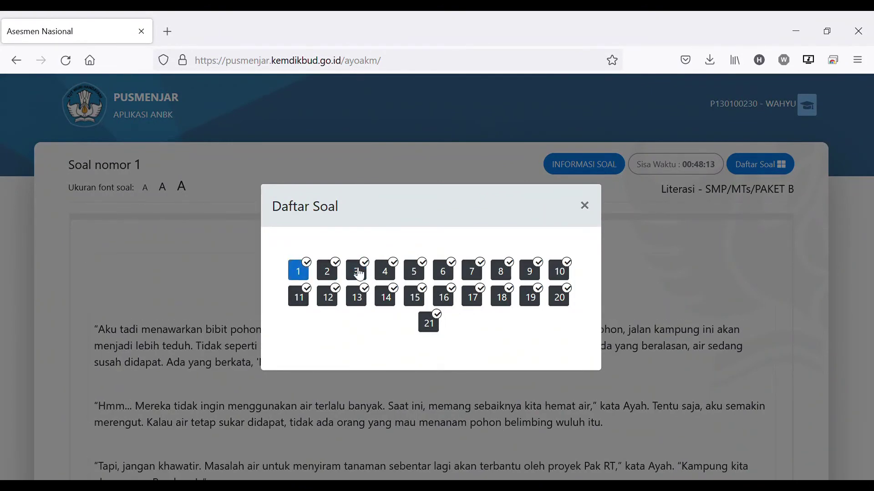
{"action": "left_click", "coordinate": [587, 207]}
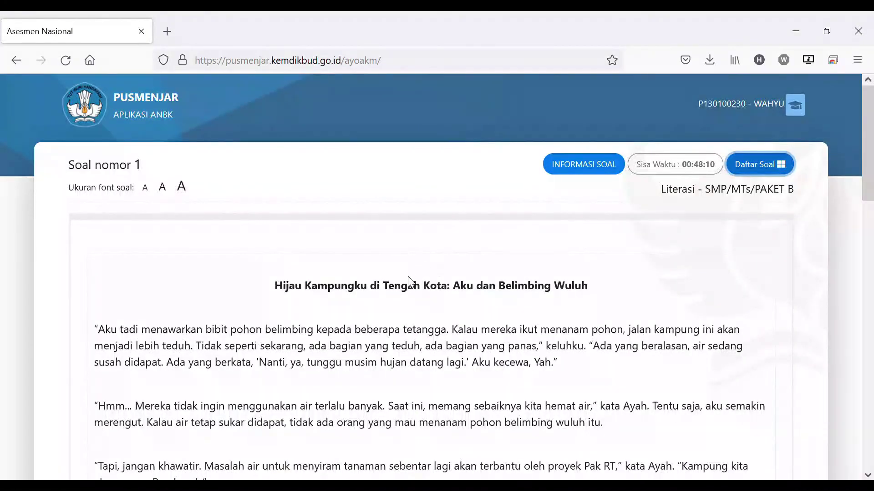
{"action": "scroll", "coordinate": [403, 320], "scroll_direction": "down", "scroll_amount": 10}
{"action": "scroll", "coordinate": [403, 320], "scroll_direction": "down", "scroll_amount": 10}
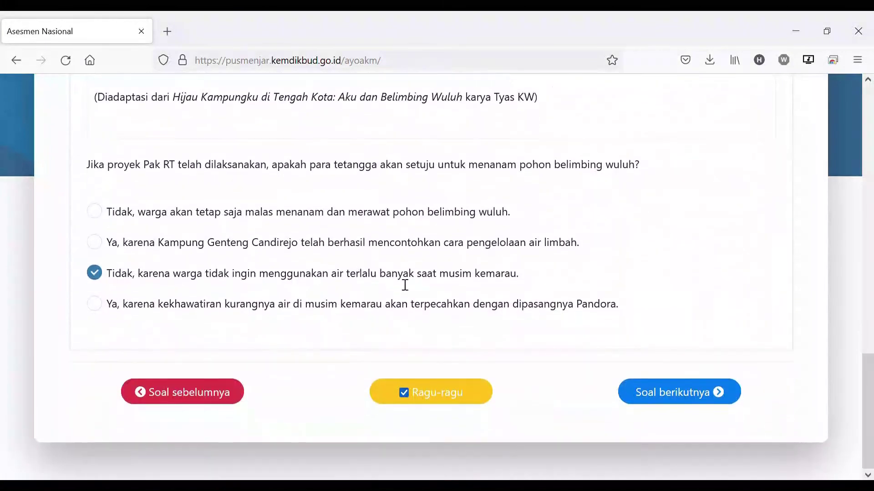
{"action": "left_click", "coordinate": [404, 391]}
{"action": "scroll", "coordinate": [530, 320], "scroll_direction": "up", "scroll_amount": 20}
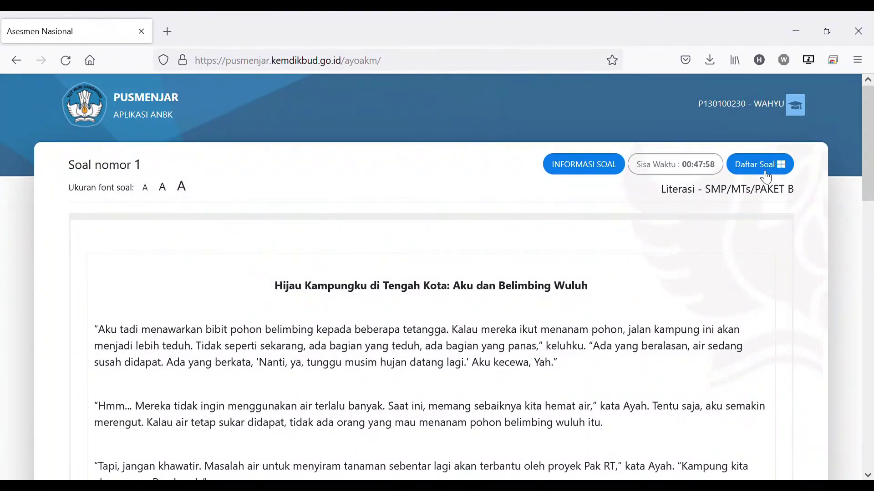
Jump to question 21 from Daftar Soal and advance past it to Konfirmasi Tes
{"action": "left_click", "coordinate": [769, 164]}
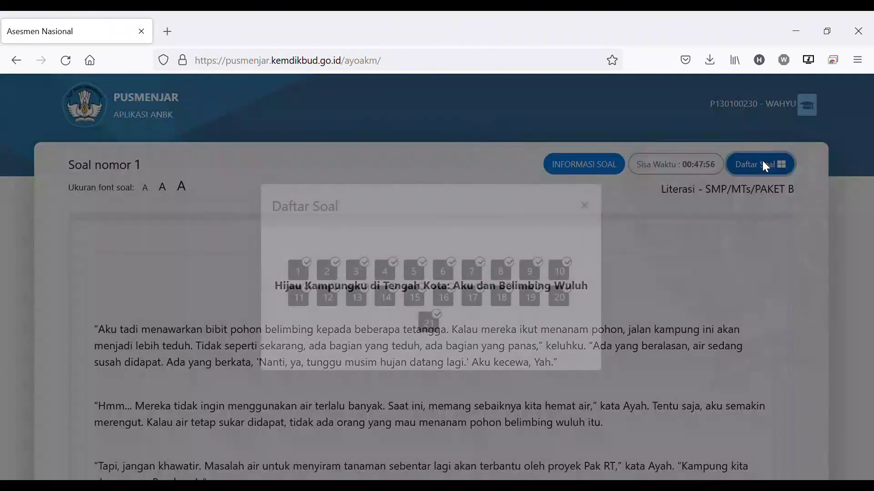
{"action": "left_click", "coordinate": [435, 324]}
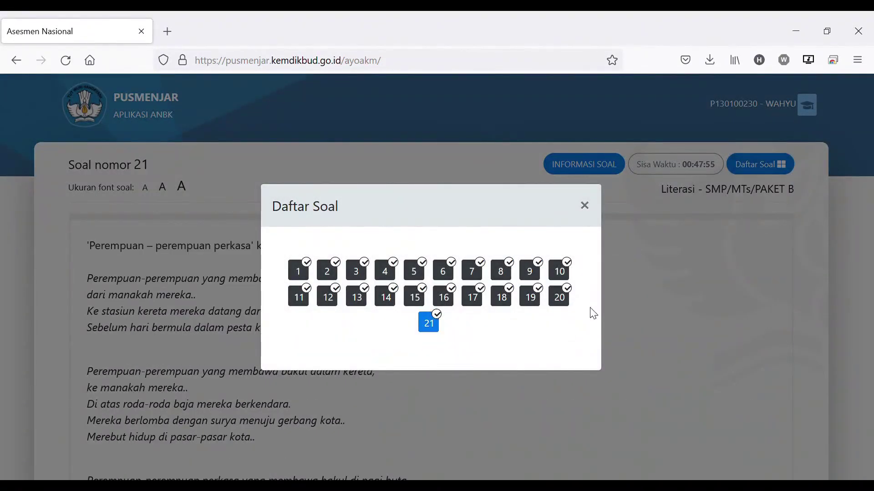
{"action": "left_click", "coordinate": [585, 206]}
{"action": "scroll", "coordinate": [609, 270], "scroll_direction": "down", "scroll_amount": 10}
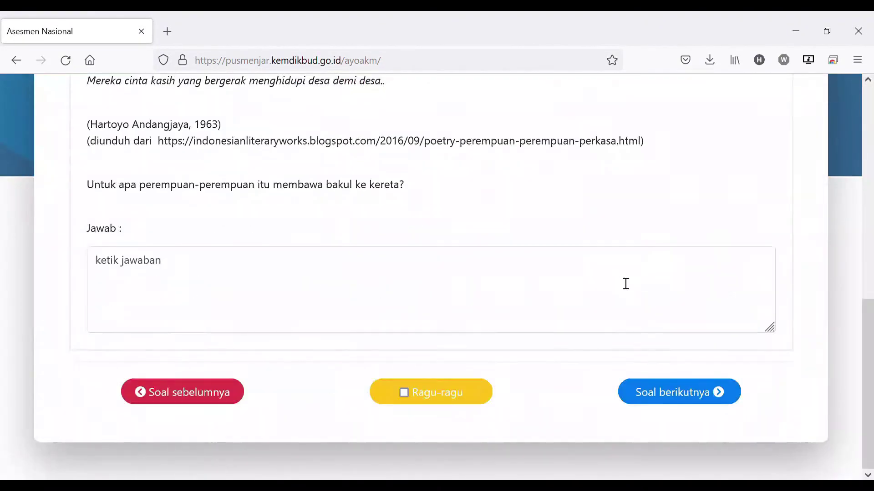
{"action": "left_click", "coordinate": [664, 392]}
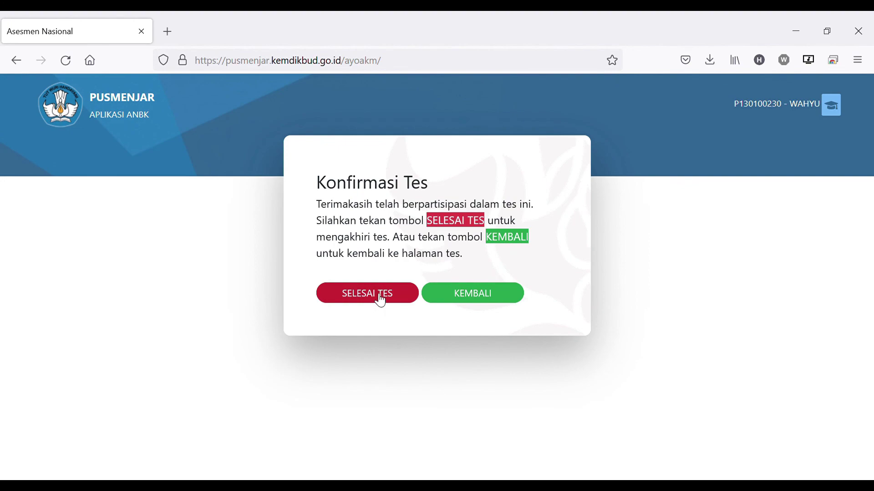
Submit the test with SELESAI TES and scroll through the Reviu Hasil answer-key table
{"action": "left_click", "coordinate": [379, 296]}
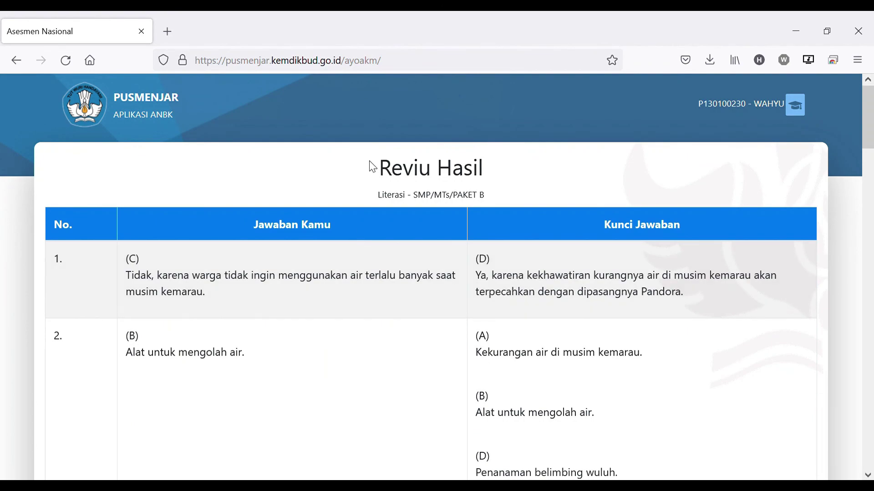
{"action": "left_click_drag", "start_coordinate": [332, 171], "coordinate": [464, 247]}
{"action": "left_click", "coordinate": [465, 248]}
{"action": "scroll", "coordinate": [451, 200], "scroll_direction": "down", "scroll_amount": 15}
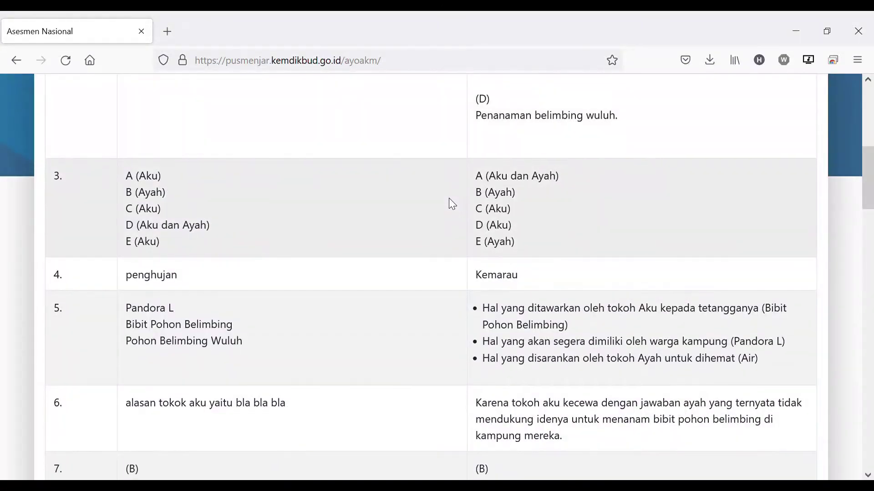
{"action": "scroll", "coordinate": [449, 191], "scroll_direction": "down", "scroll_amount": 20}
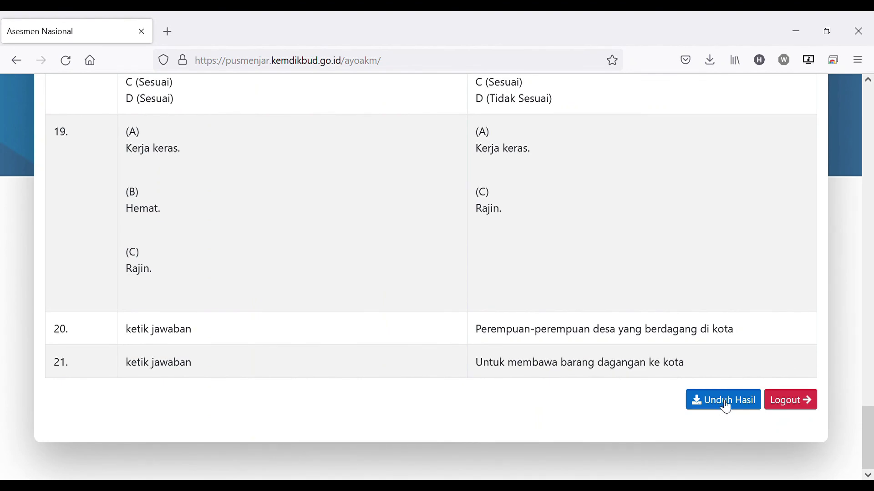
{"action": "scroll", "coordinate": [690, 352], "scroll_direction": "up", "scroll_amount": 20}
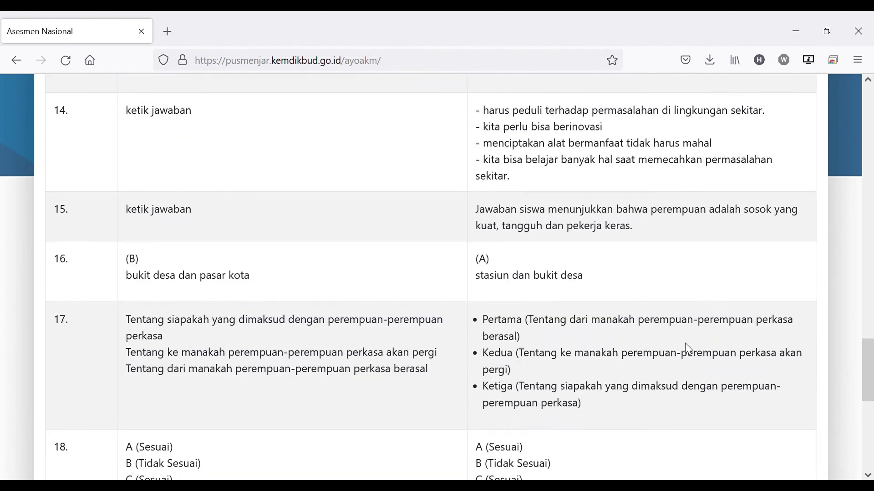
{"action": "scroll", "coordinate": [688, 347], "scroll_direction": "down", "scroll_amount": 20}
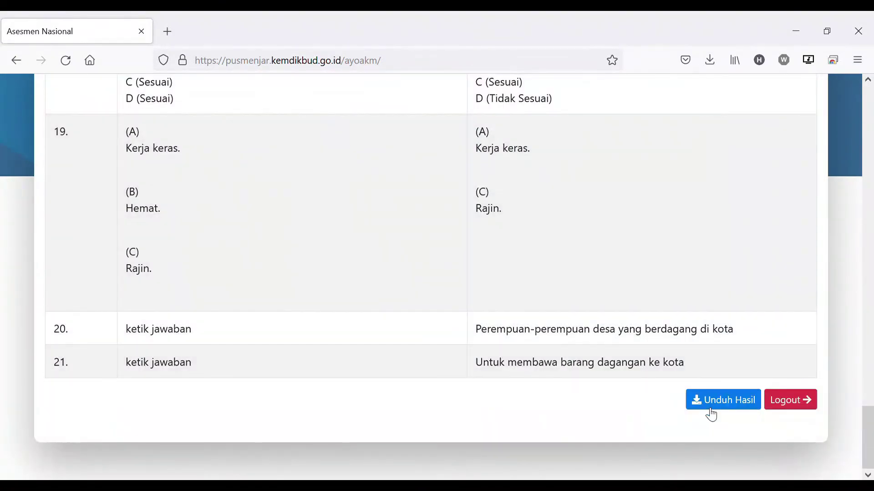
Download the results with Unduh Hasil, then log out of the test session
{"action": "left_click", "coordinate": [712, 402]}
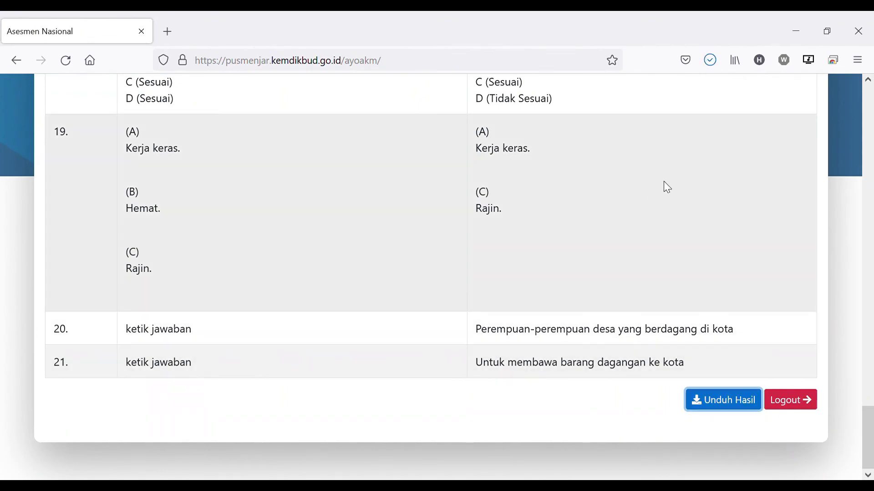
{"action": "scroll", "coordinate": [723, 314], "scroll_direction": "up", "scroll_amount": 15}
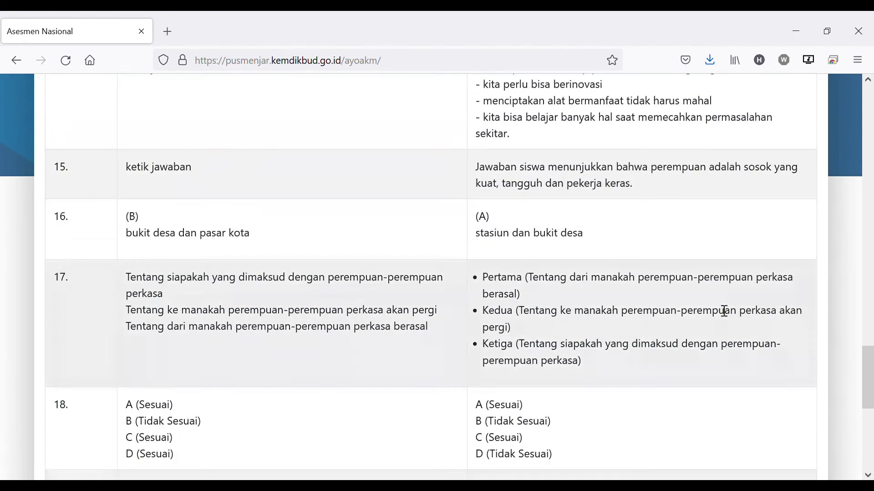
{"action": "scroll", "coordinate": [720, 304], "scroll_direction": "up", "scroll_amount": 6}
{"action": "scroll", "coordinate": [720, 303], "scroll_direction": "down", "scroll_amount": 15}
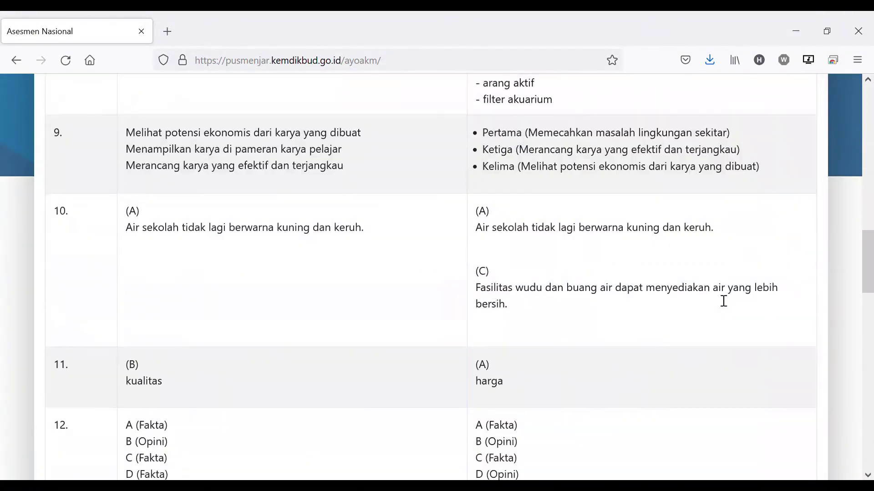
{"action": "scroll", "coordinate": [719, 301], "scroll_direction": "down", "scroll_amount": 5}
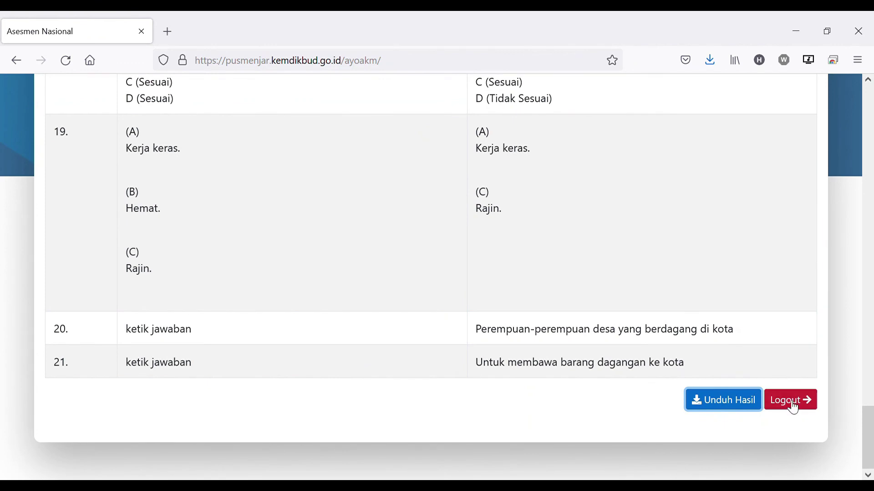
{"action": "left_click", "coordinate": [792, 401]}
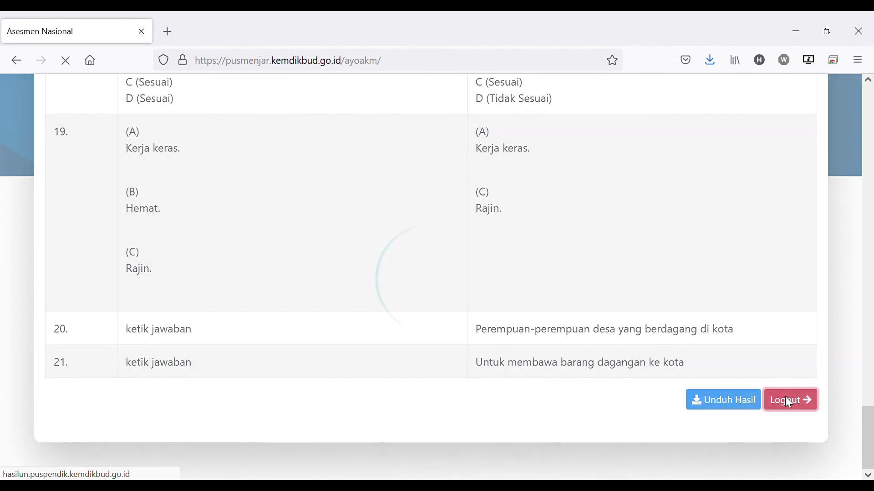